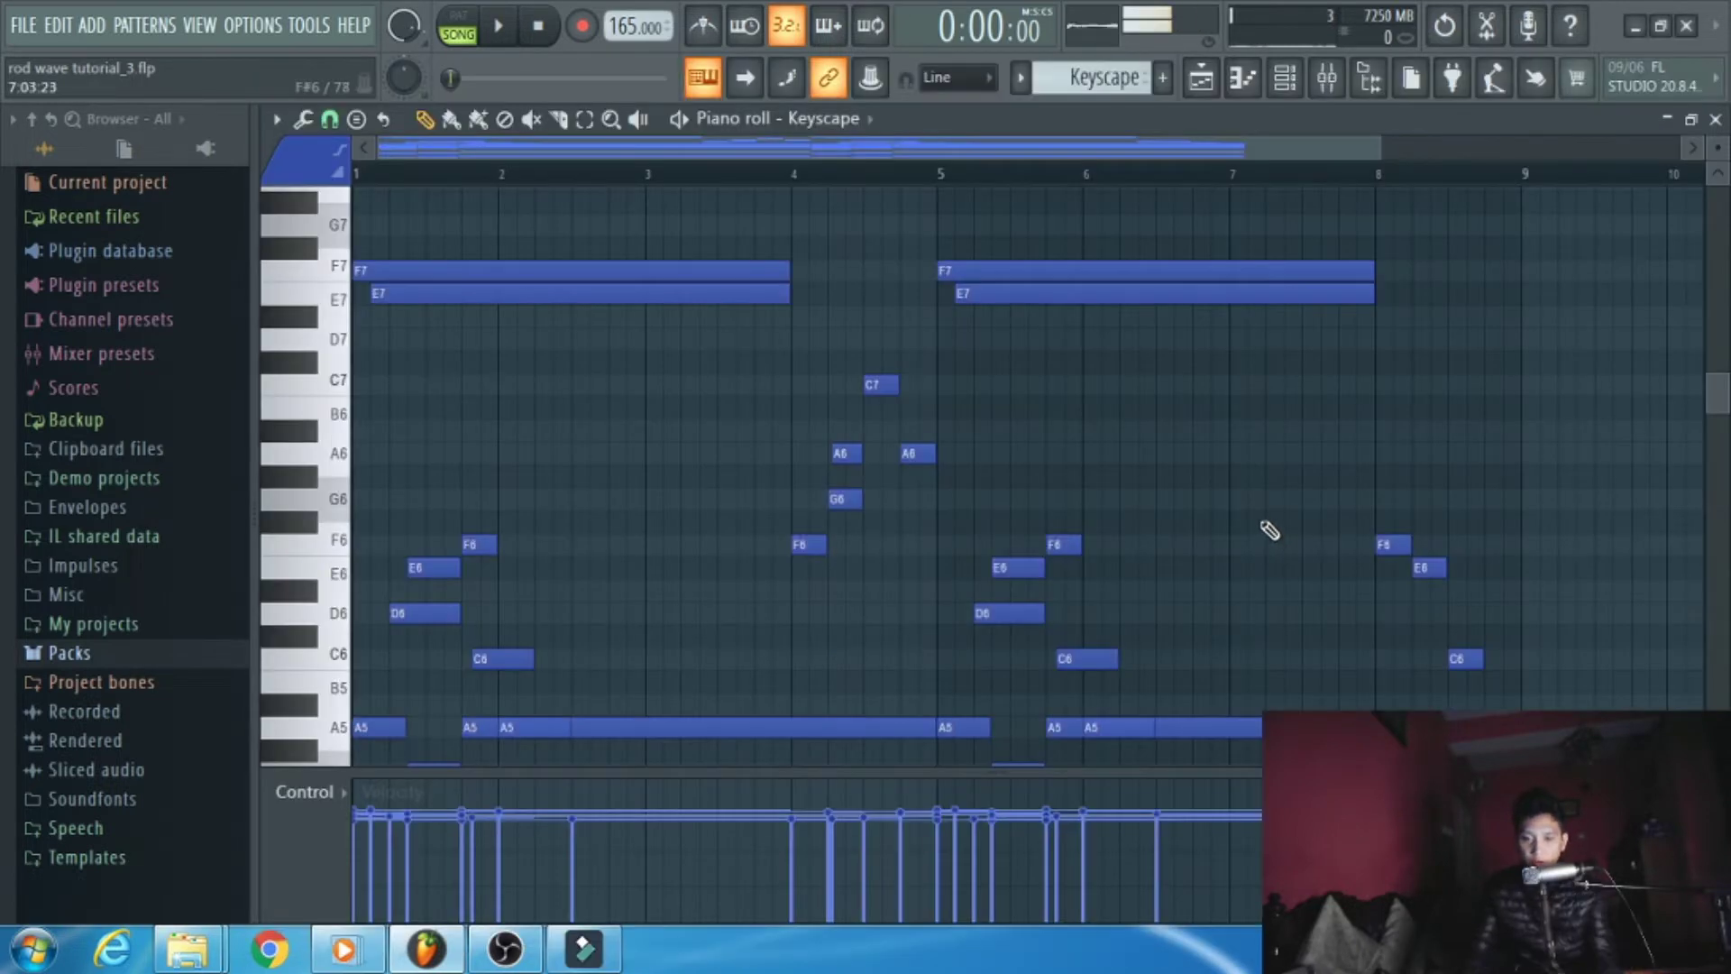
# Step: Mute all the Keyscape melody notes from C6 up to F7 in the piano roll, leaving the chord and bass notes active
pyautogui.scroll(-5, 1263, 523)
pyautogui.scroll(-3, 1264, 523)
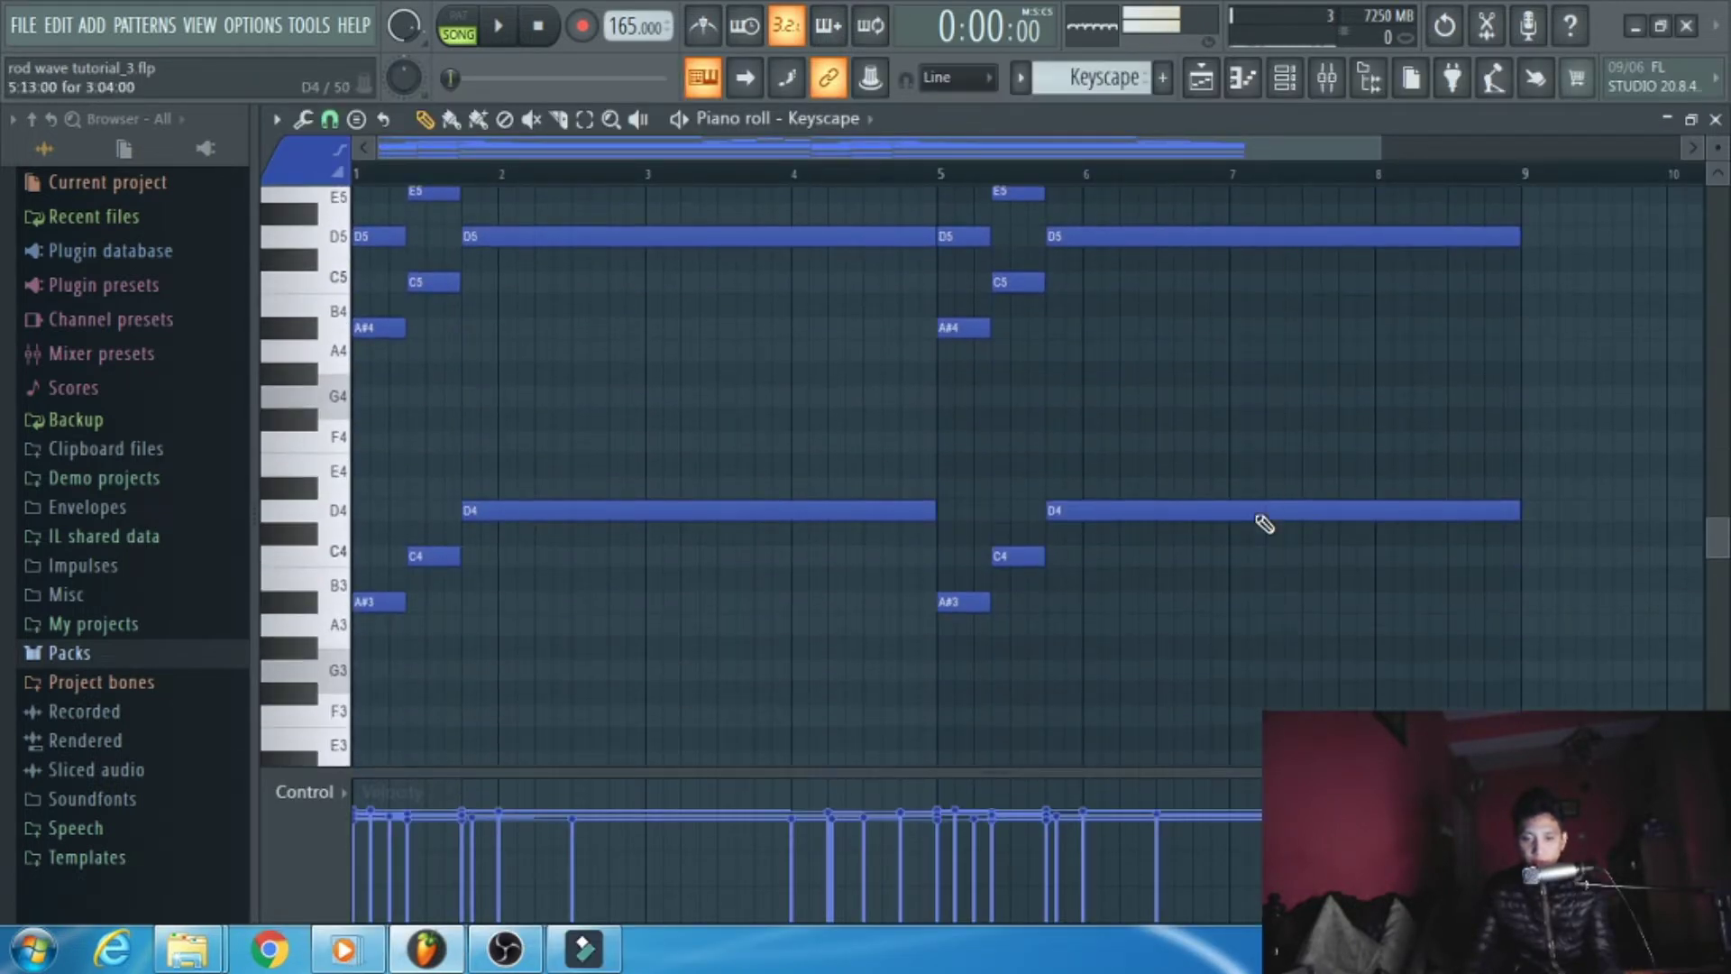
pyautogui.scroll(5, 1264, 524)
pyautogui.scroll(6, 1264, 524)
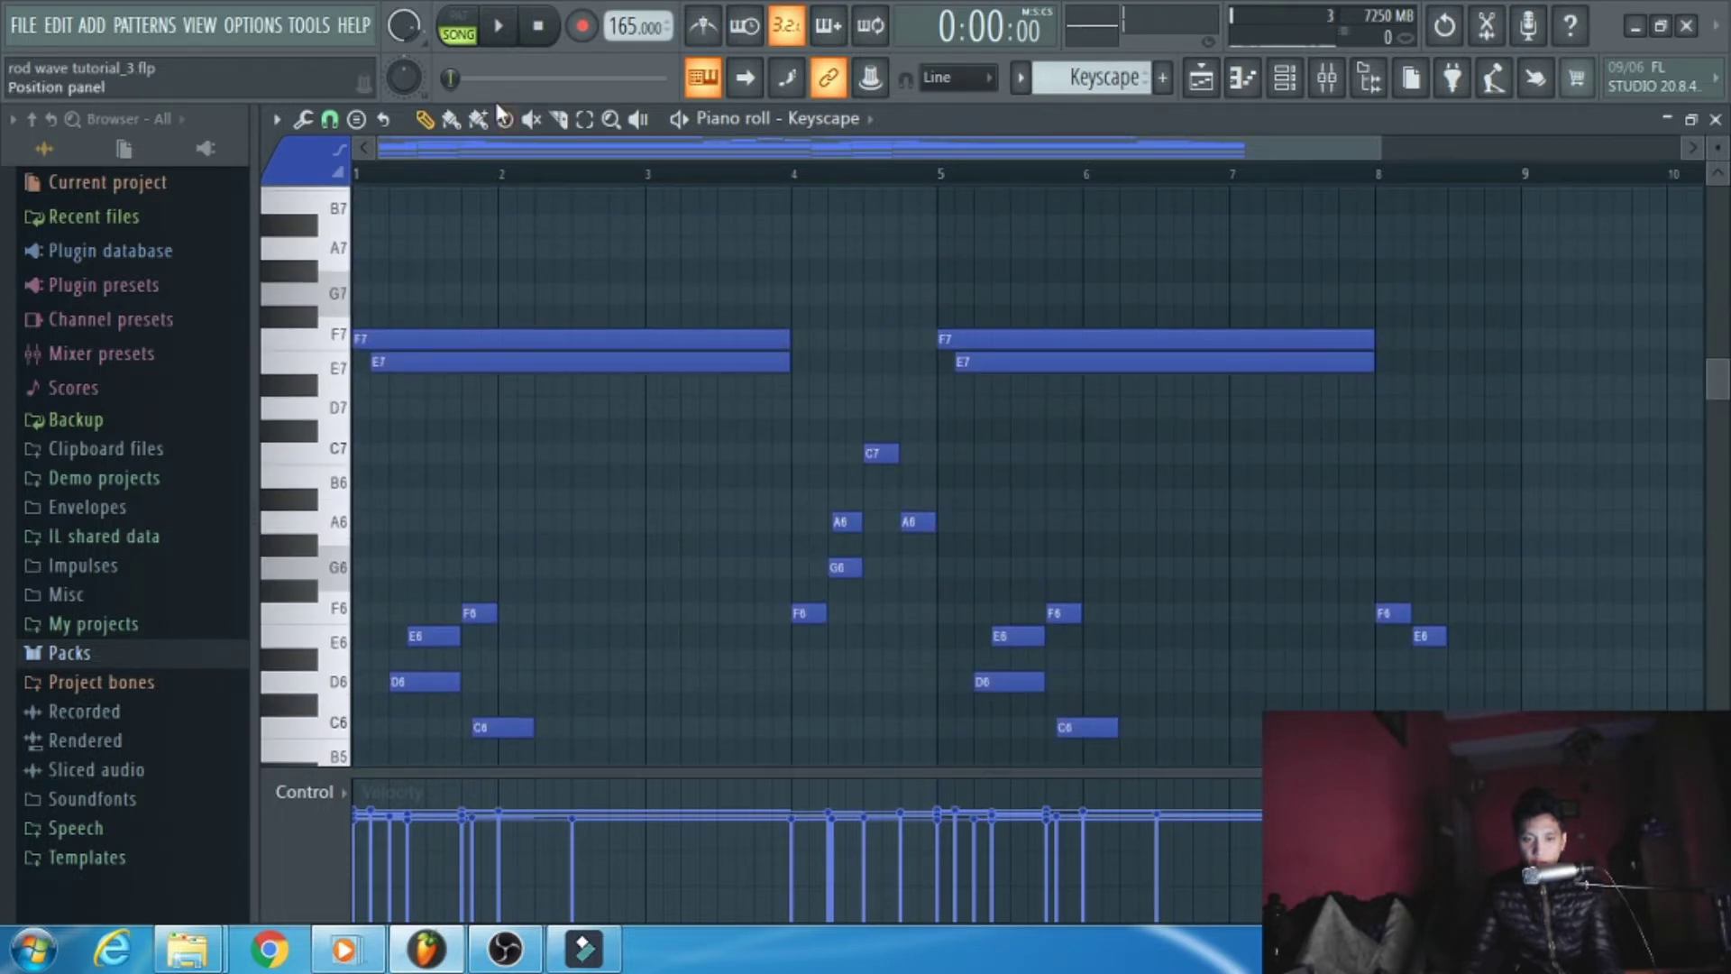
pyautogui.click(532, 118)
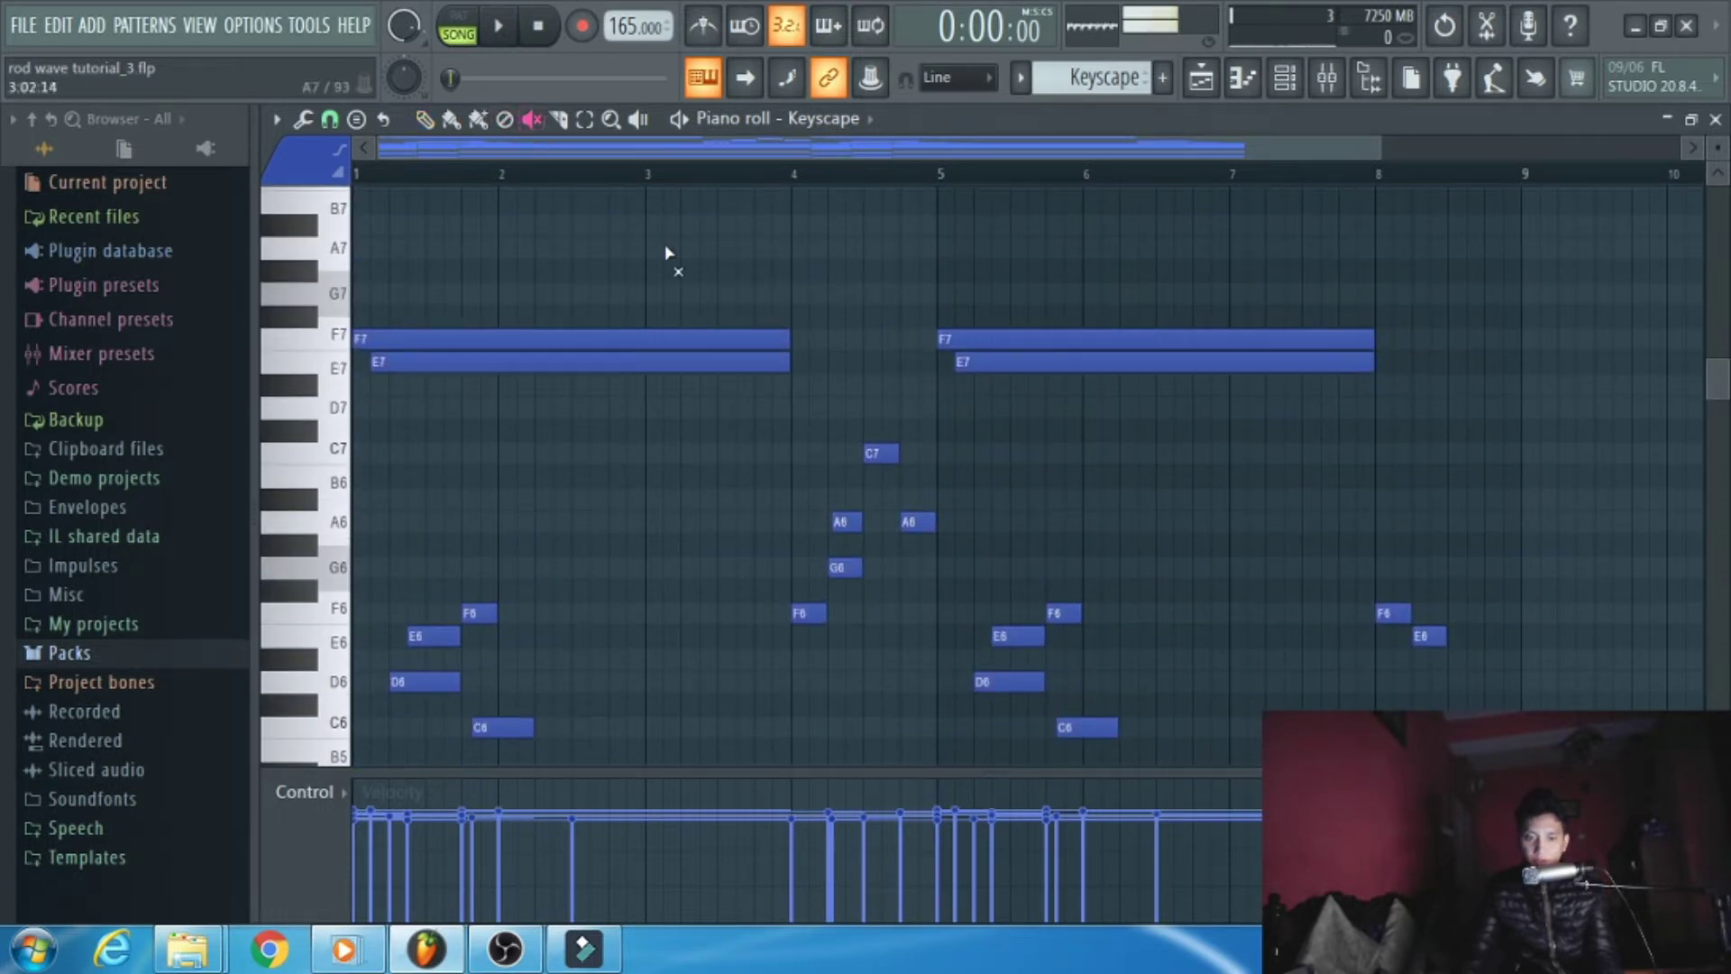
pyautogui.moveTo(665, 252)
pyautogui.mouseDown()
pyautogui.moveTo(1160, 337)
pyautogui.moveTo(808, 481)
pyautogui.moveTo(786, 596)
pyautogui.moveTo(843, 581)
pyautogui.moveTo(824, 631)
pyautogui.moveTo(1383, 471)
pyautogui.moveTo(1486, 602)
pyautogui.mouseUp()
pyautogui.scroll(-2, 1082, 541)
pyautogui.scroll(-5, 1479, 595)
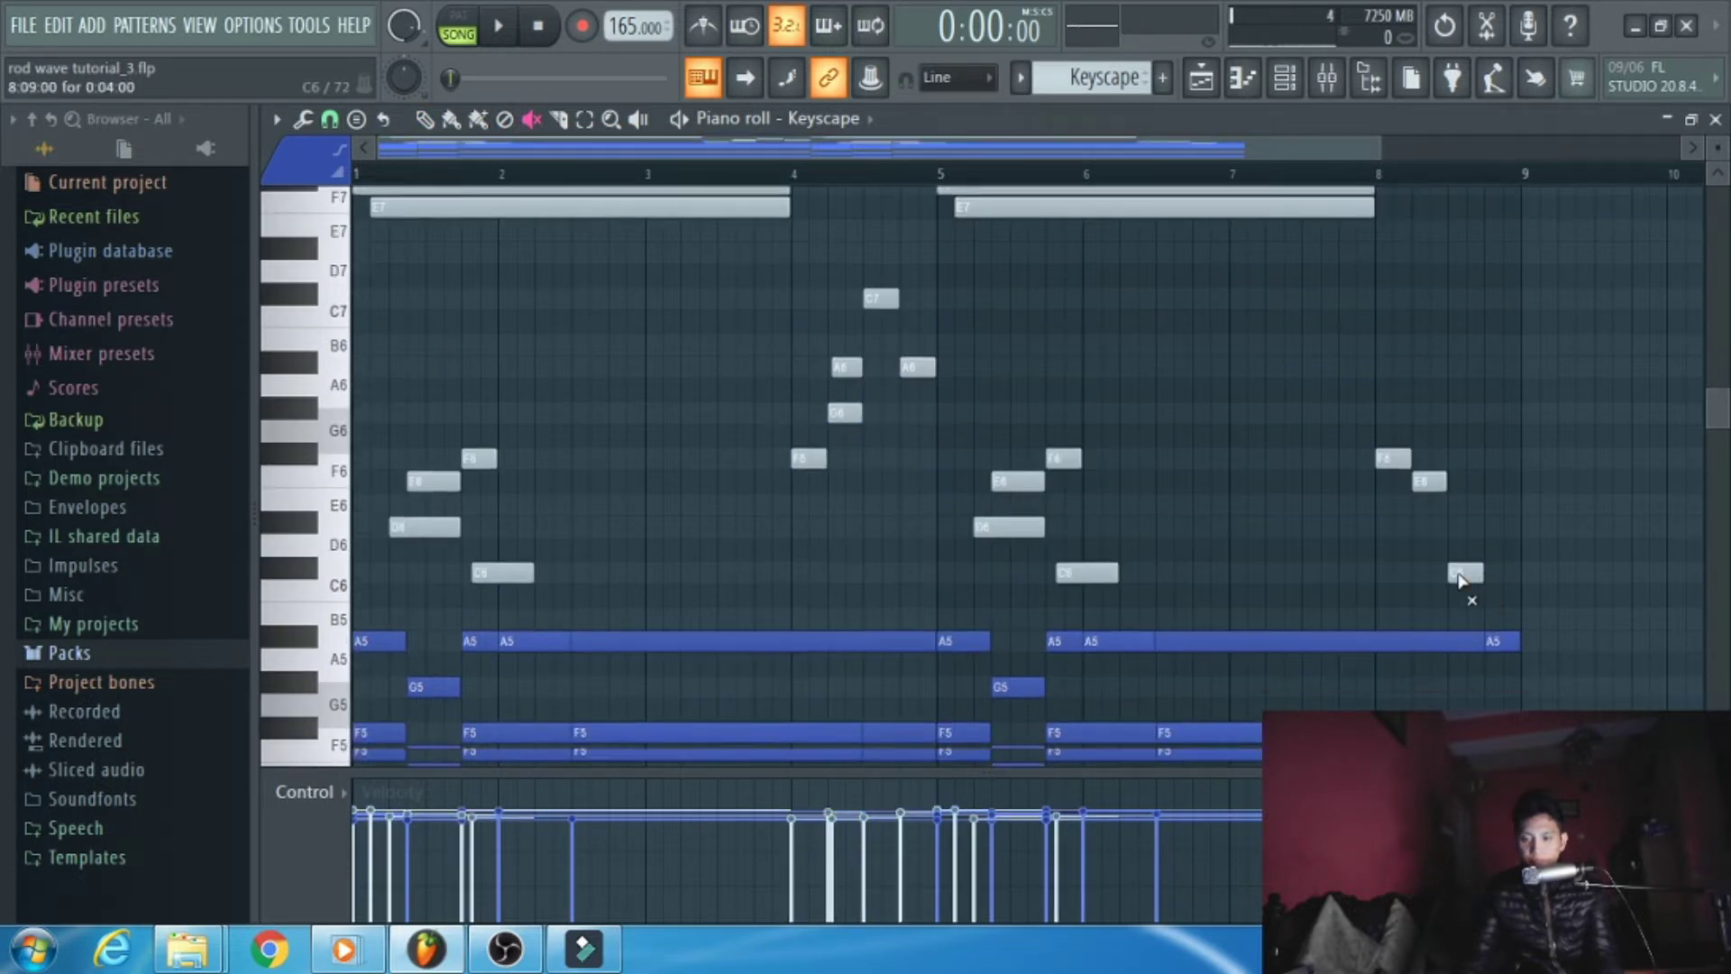
pyautogui.press('p')
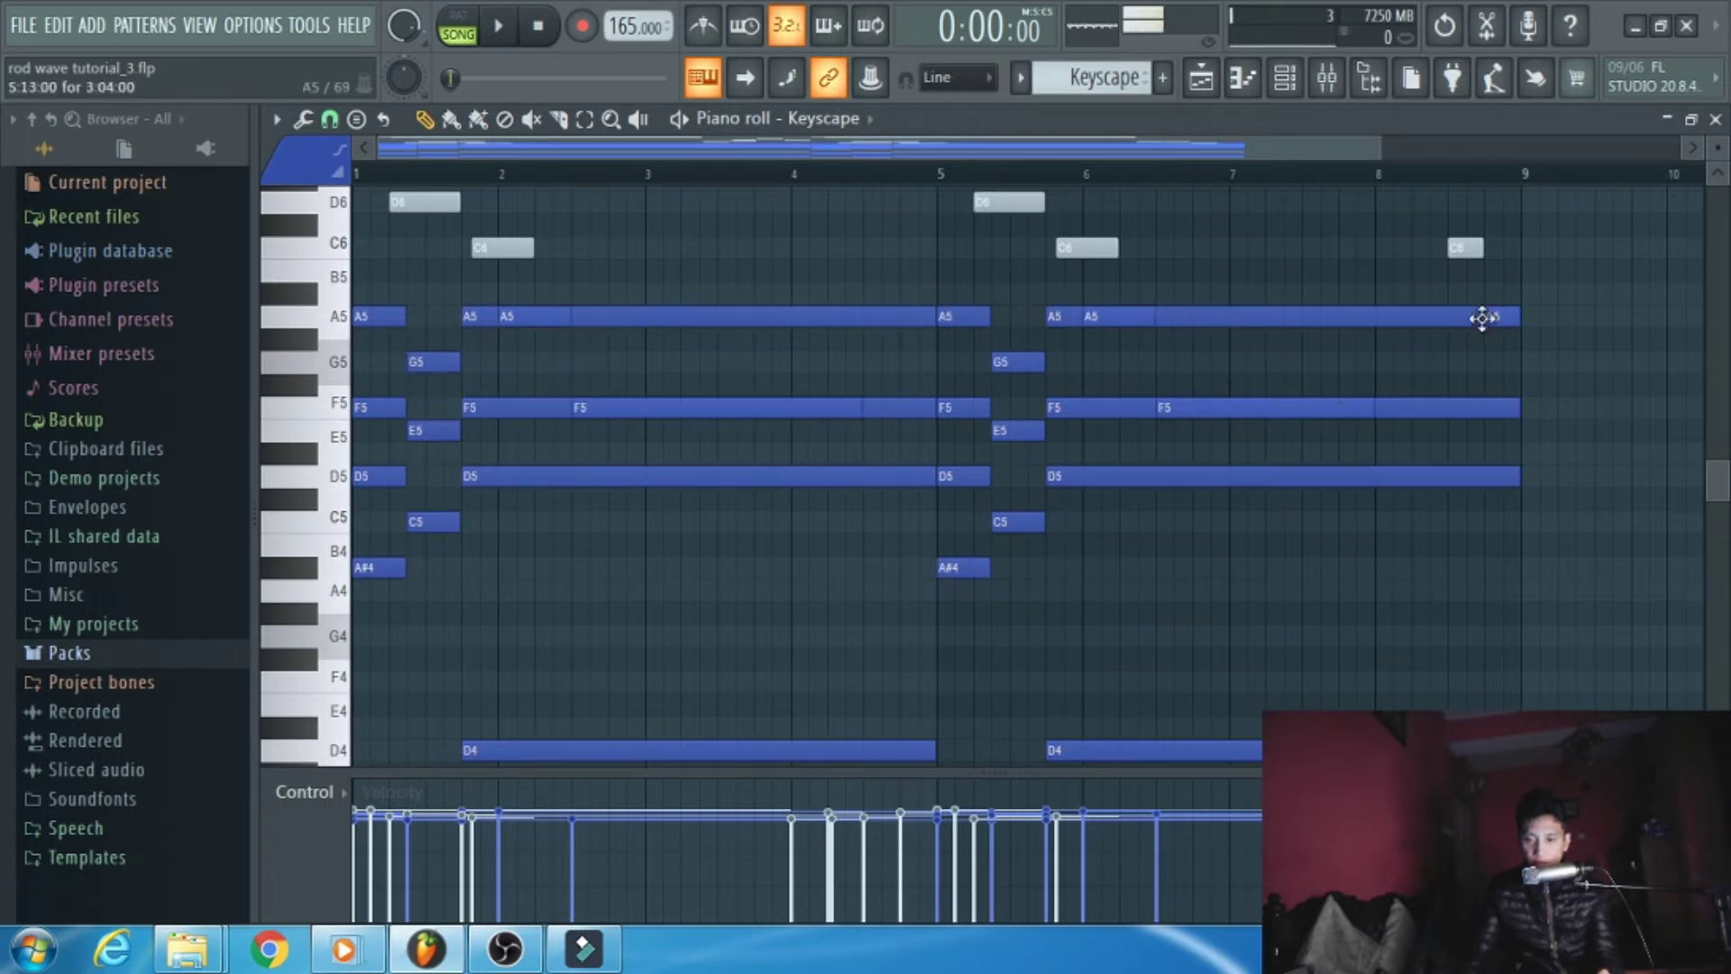
# Step: Review the Keyscape chord and bass notes, then switch playback to pattern mode and listen to them without the melody
pyautogui.scroll(-5, 1040, 473)
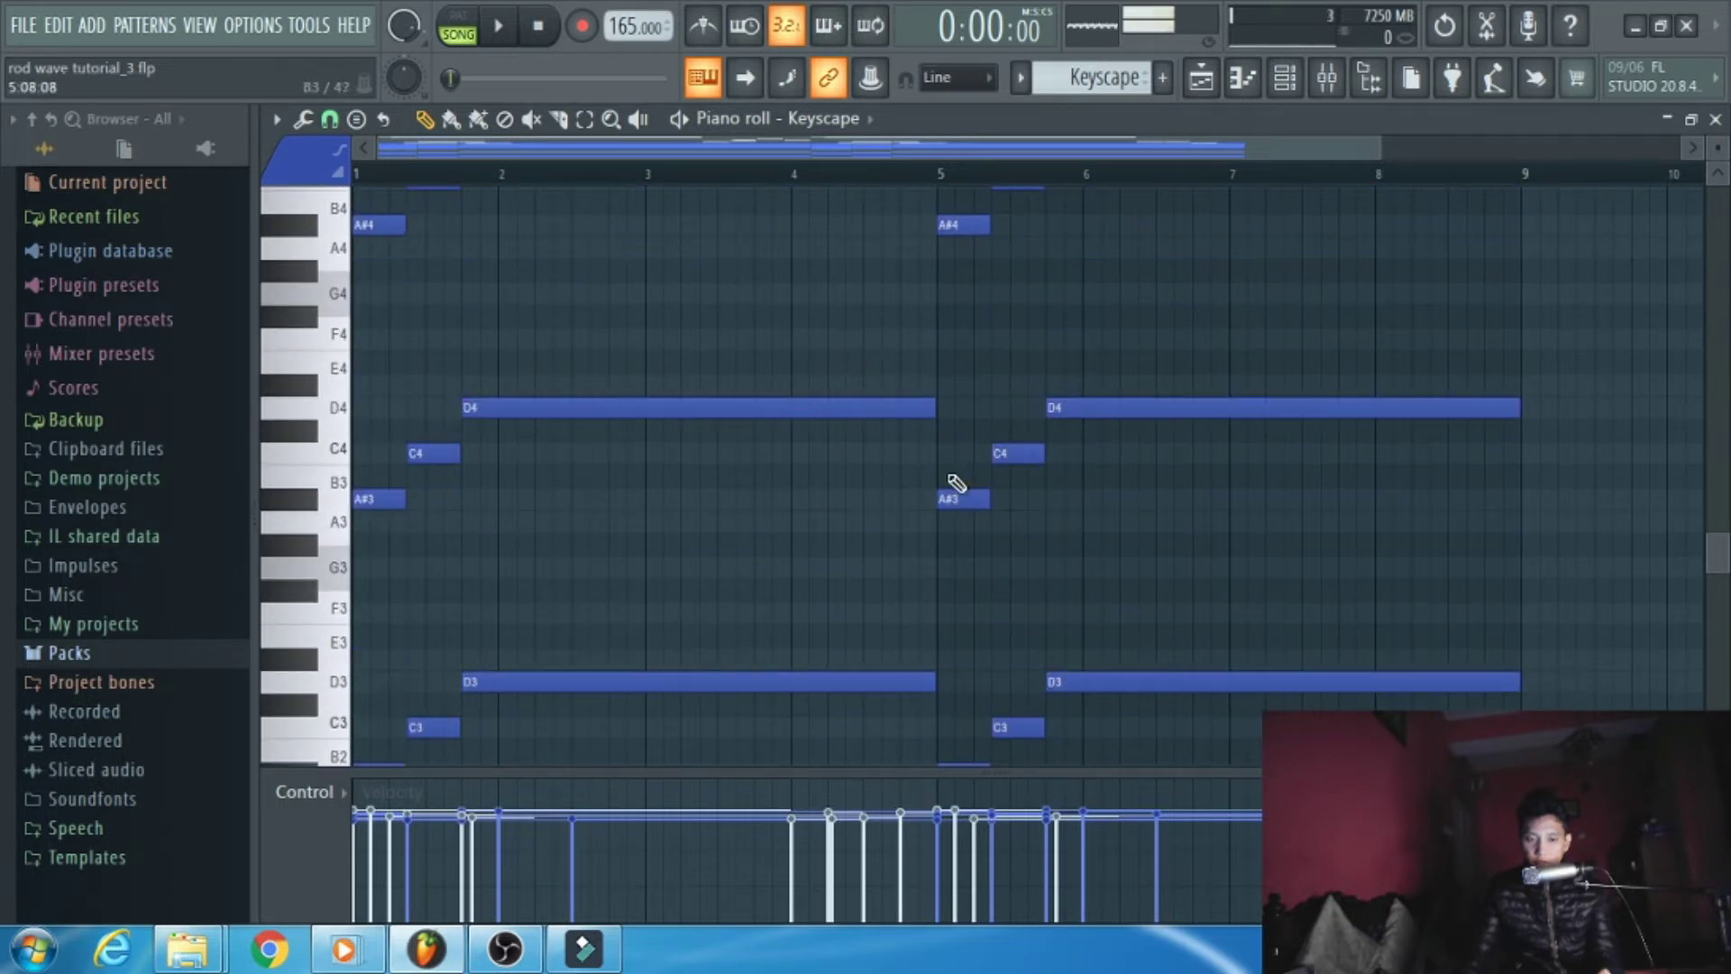
pyautogui.scroll(-3, 1234, 433)
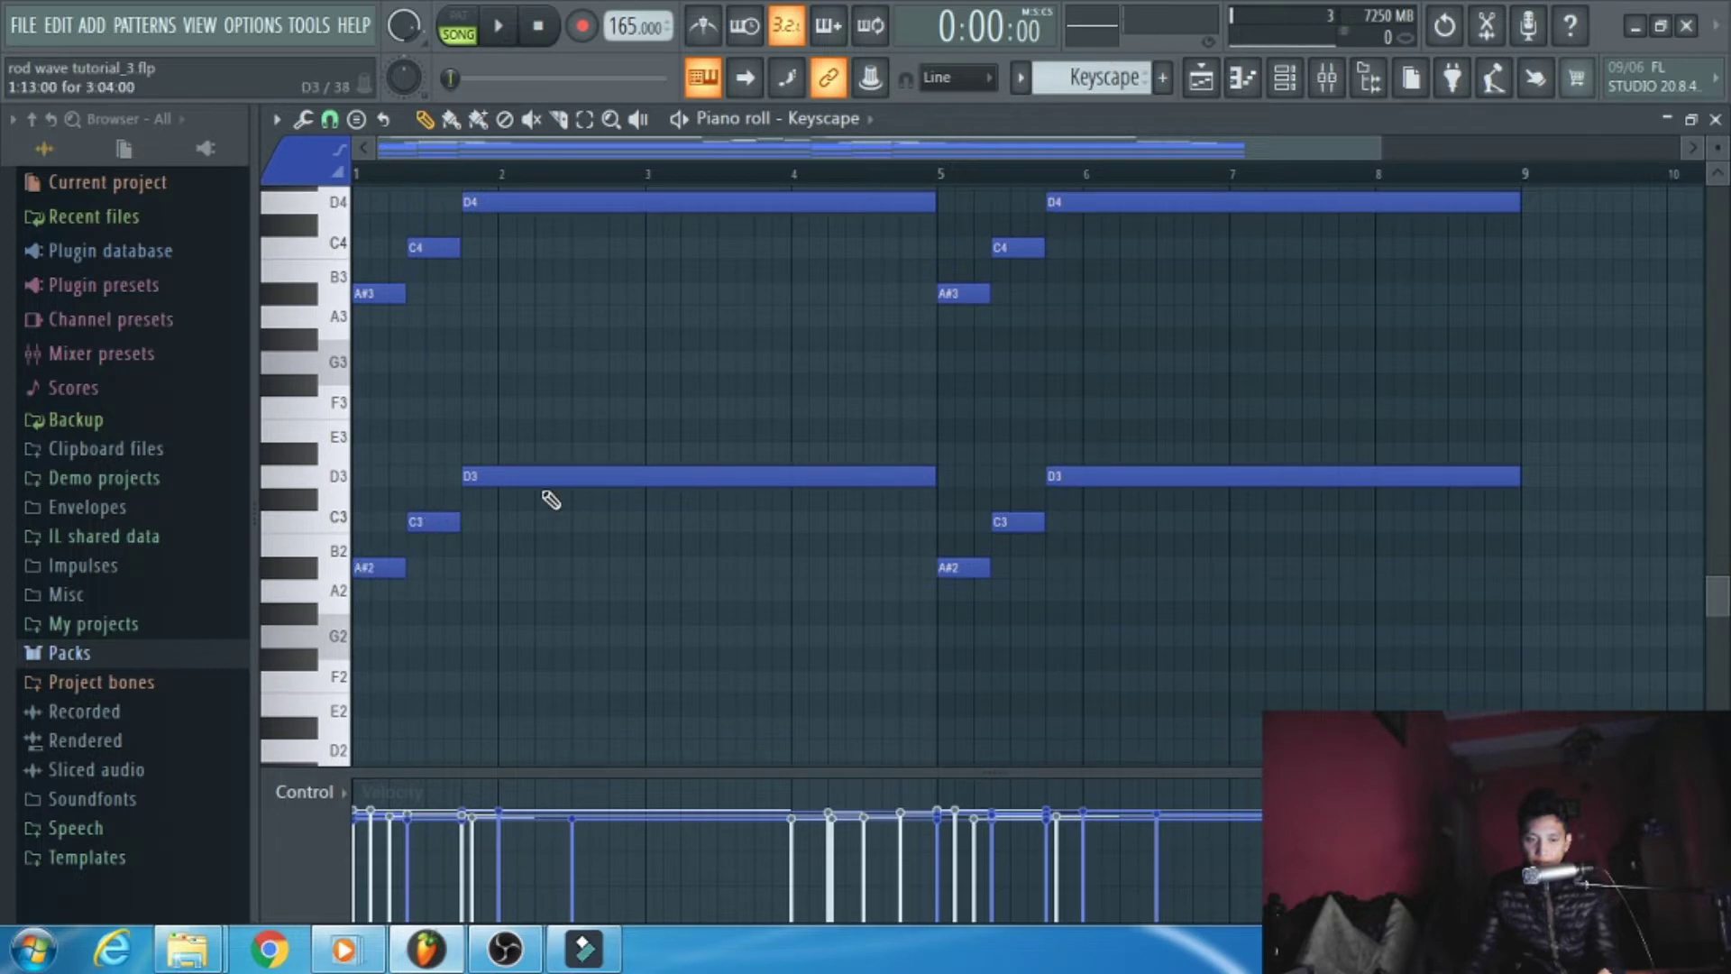
pyautogui.scroll(3, 1172, 540)
pyautogui.scroll(4, 1172, 532)
pyautogui.press('l')
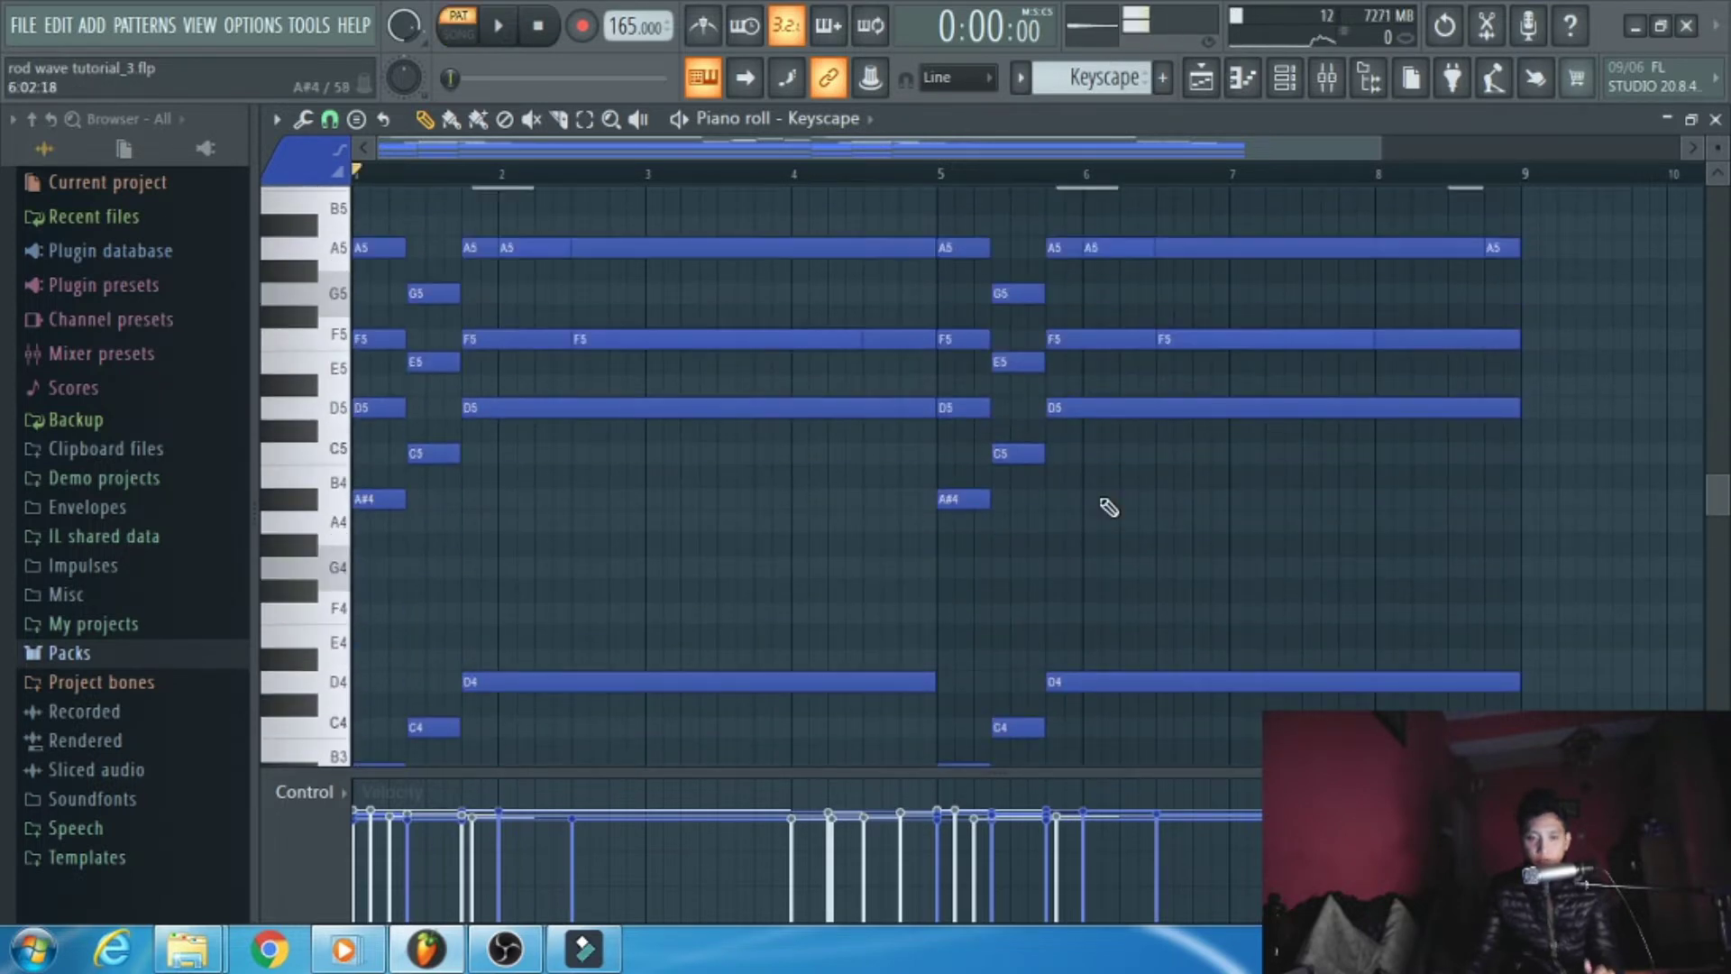
pyautogui.press('space')
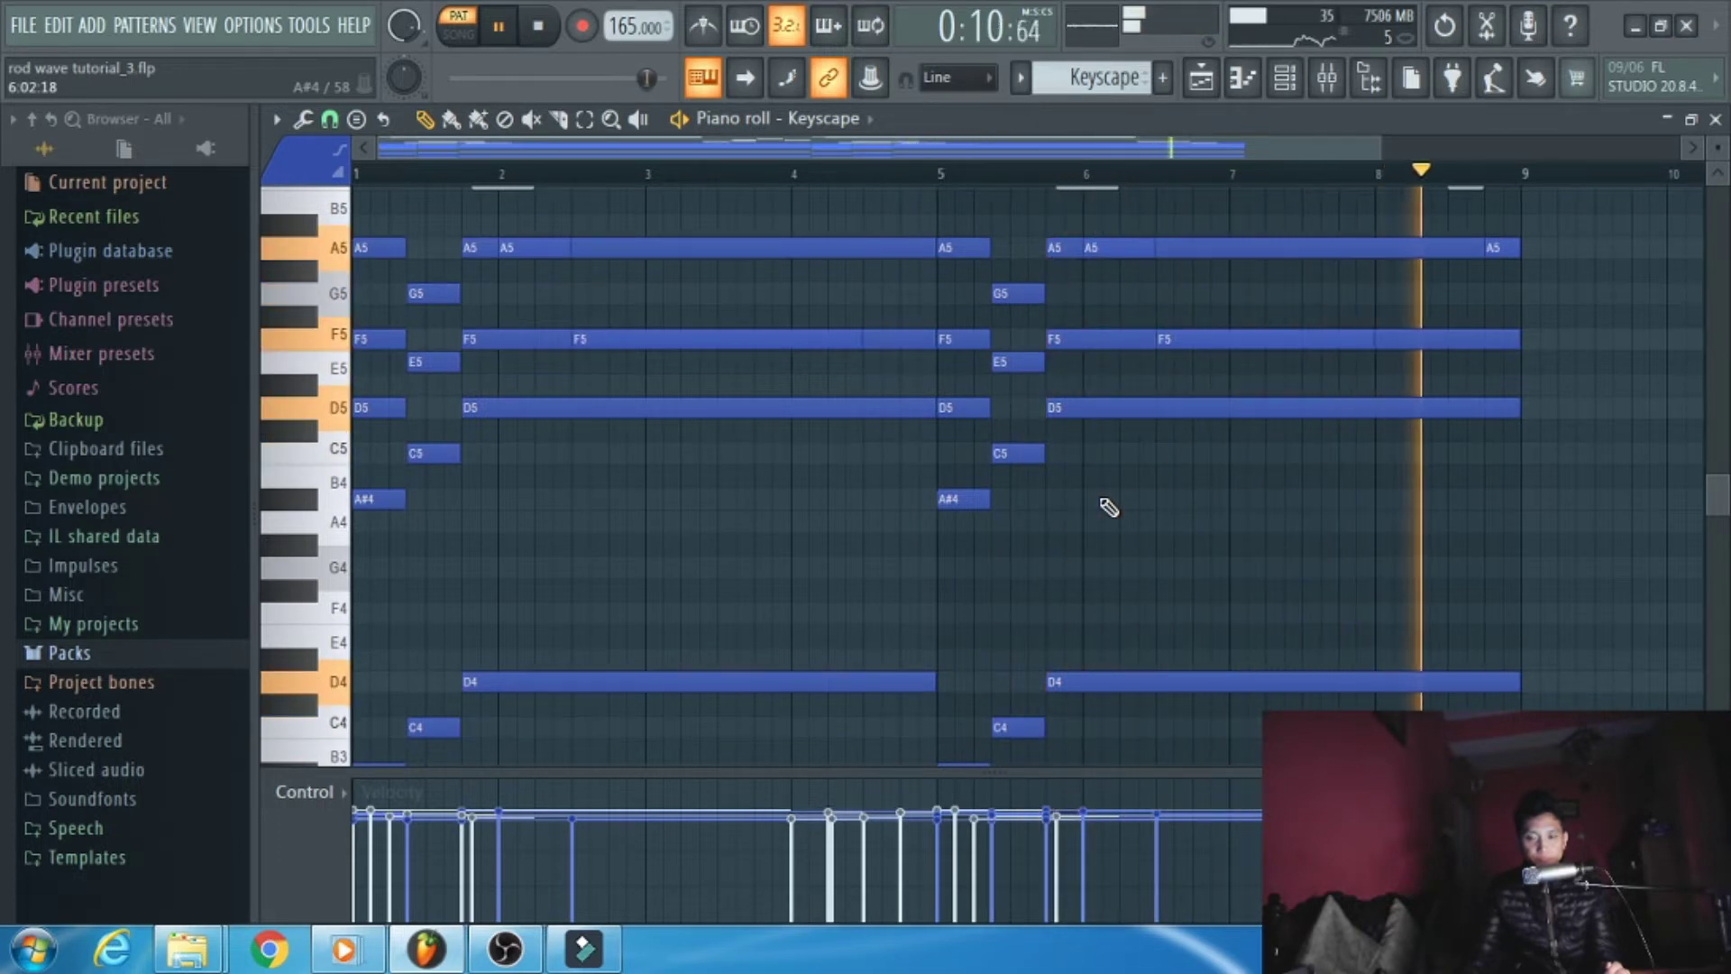
pyautogui.press('space')
# Step: Unmute all the Keyscape melody notes from C6 up to F7
pyautogui.scroll(4, 1110, 491)
pyautogui.press('t')
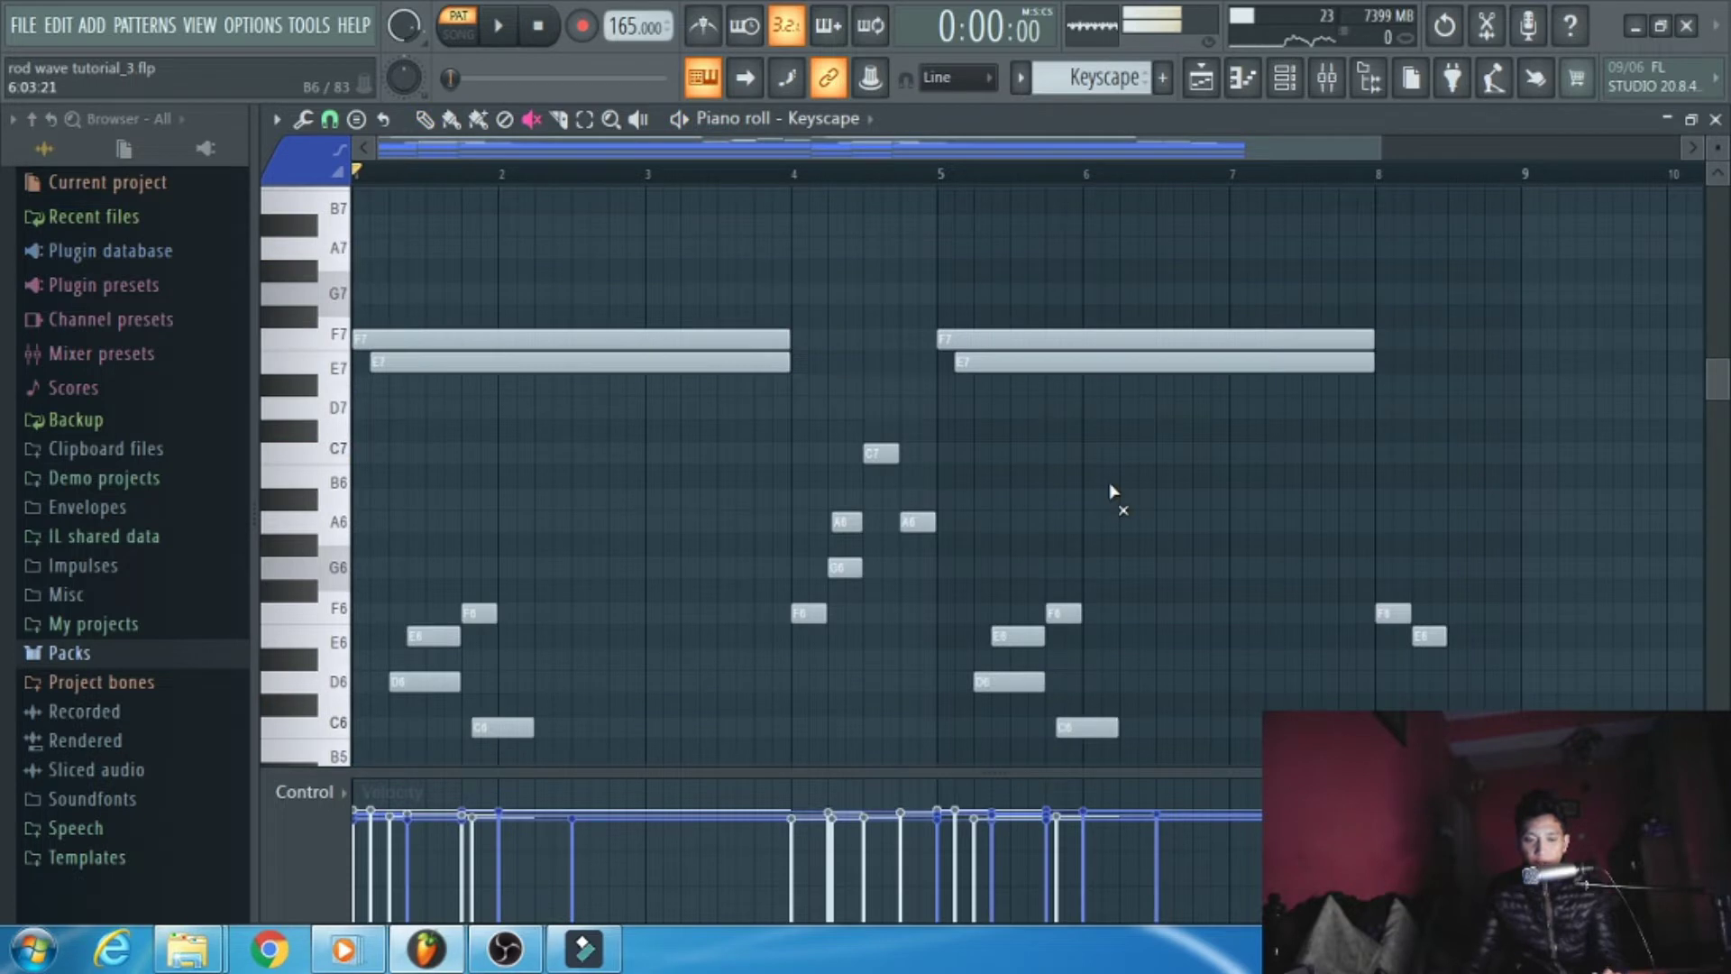
pyautogui.moveTo(580, 638)
pyautogui.mouseDown()
pyautogui.moveTo(471, 611)
pyautogui.moveTo(514, 734)
pyautogui.mouseUp()
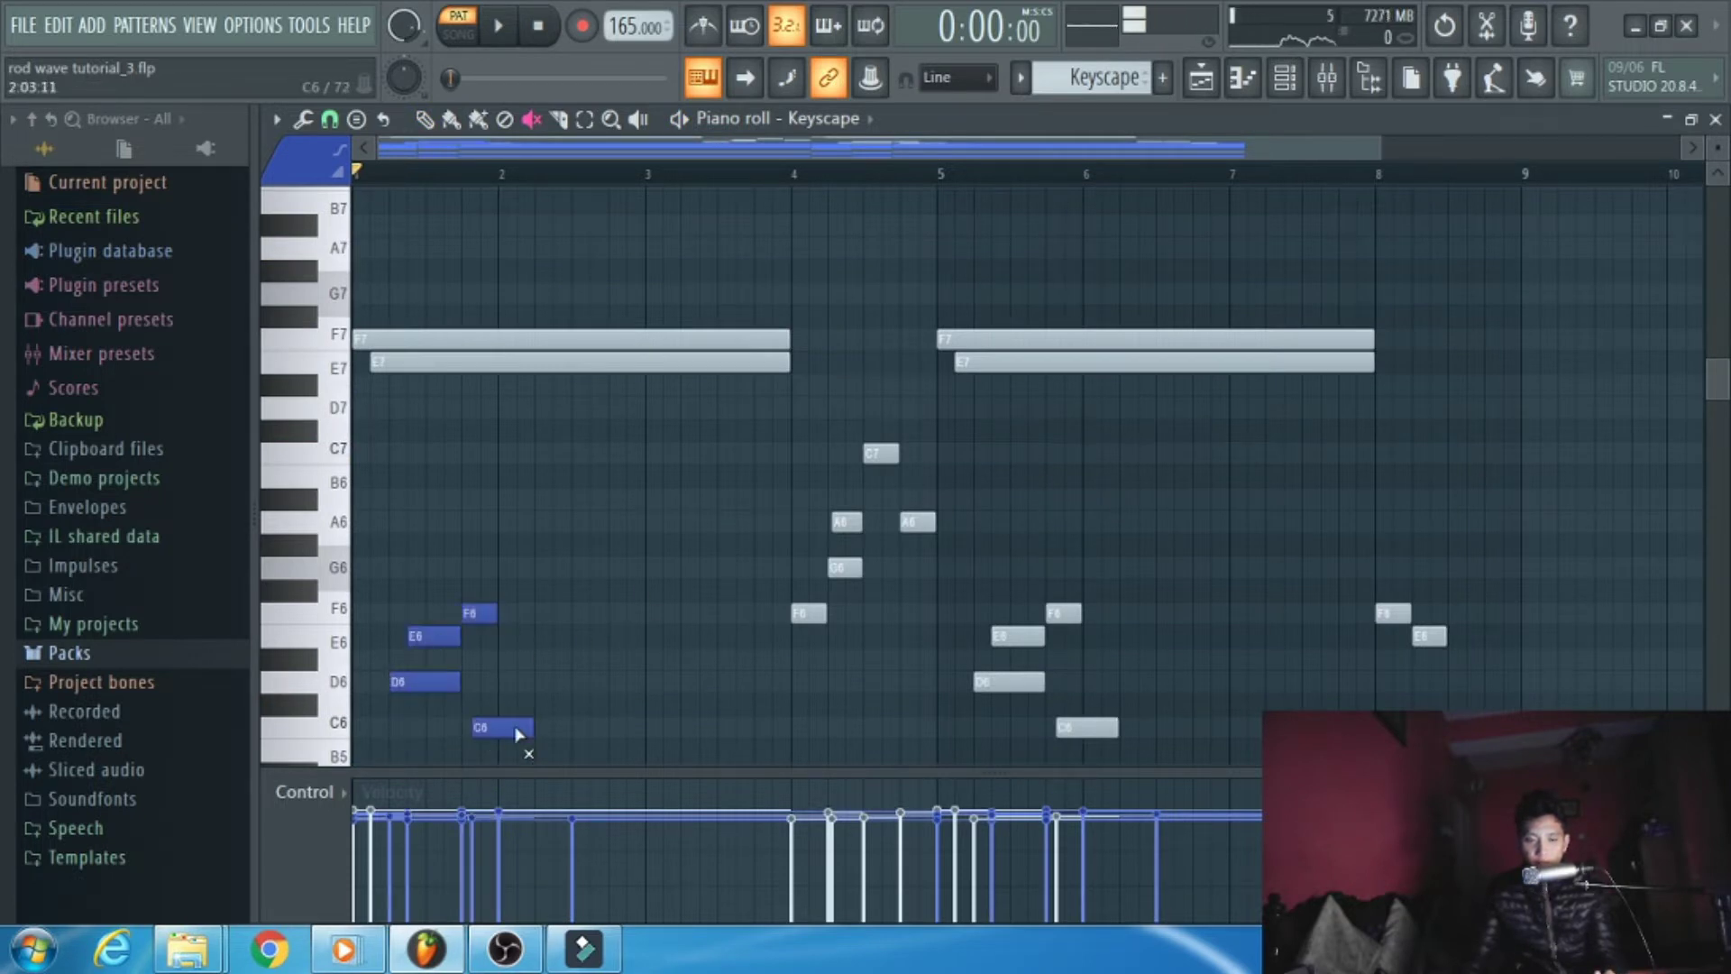
pyautogui.scroll(-4, 1060, 550)
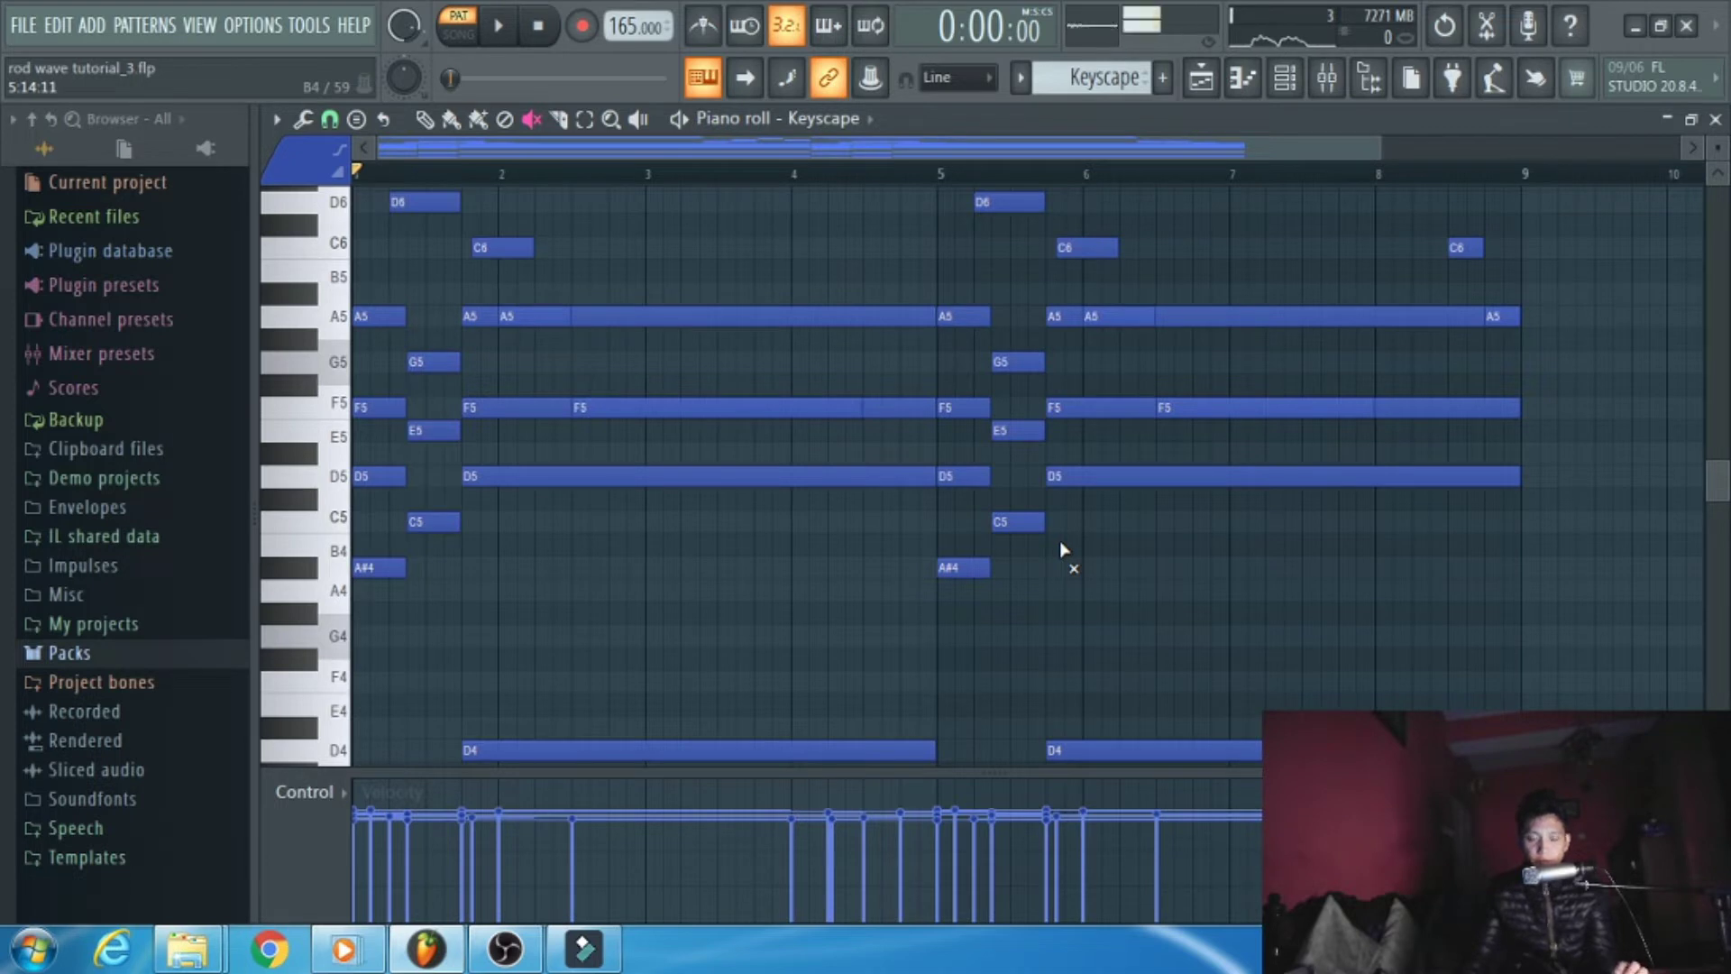
# Step: Consolidate the playlist track holding the Keyscape clips (Track 4), starting from the song start
pyautogui.press('F5')
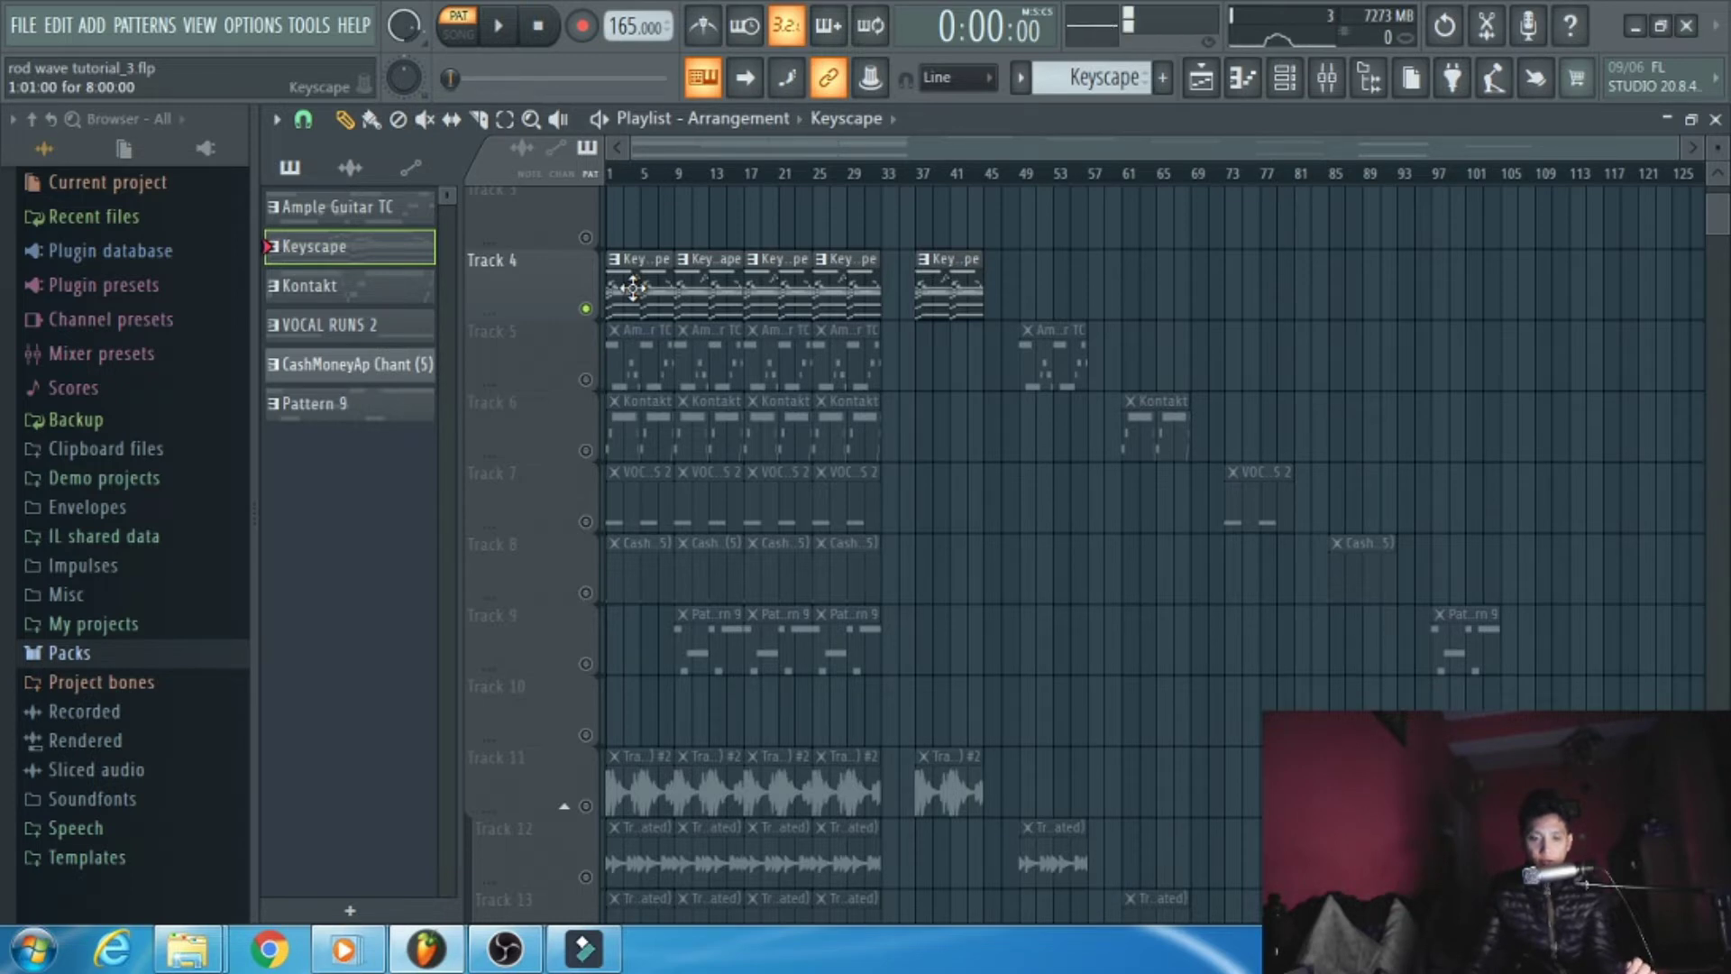
pyautogui.rightClick(544, 285)
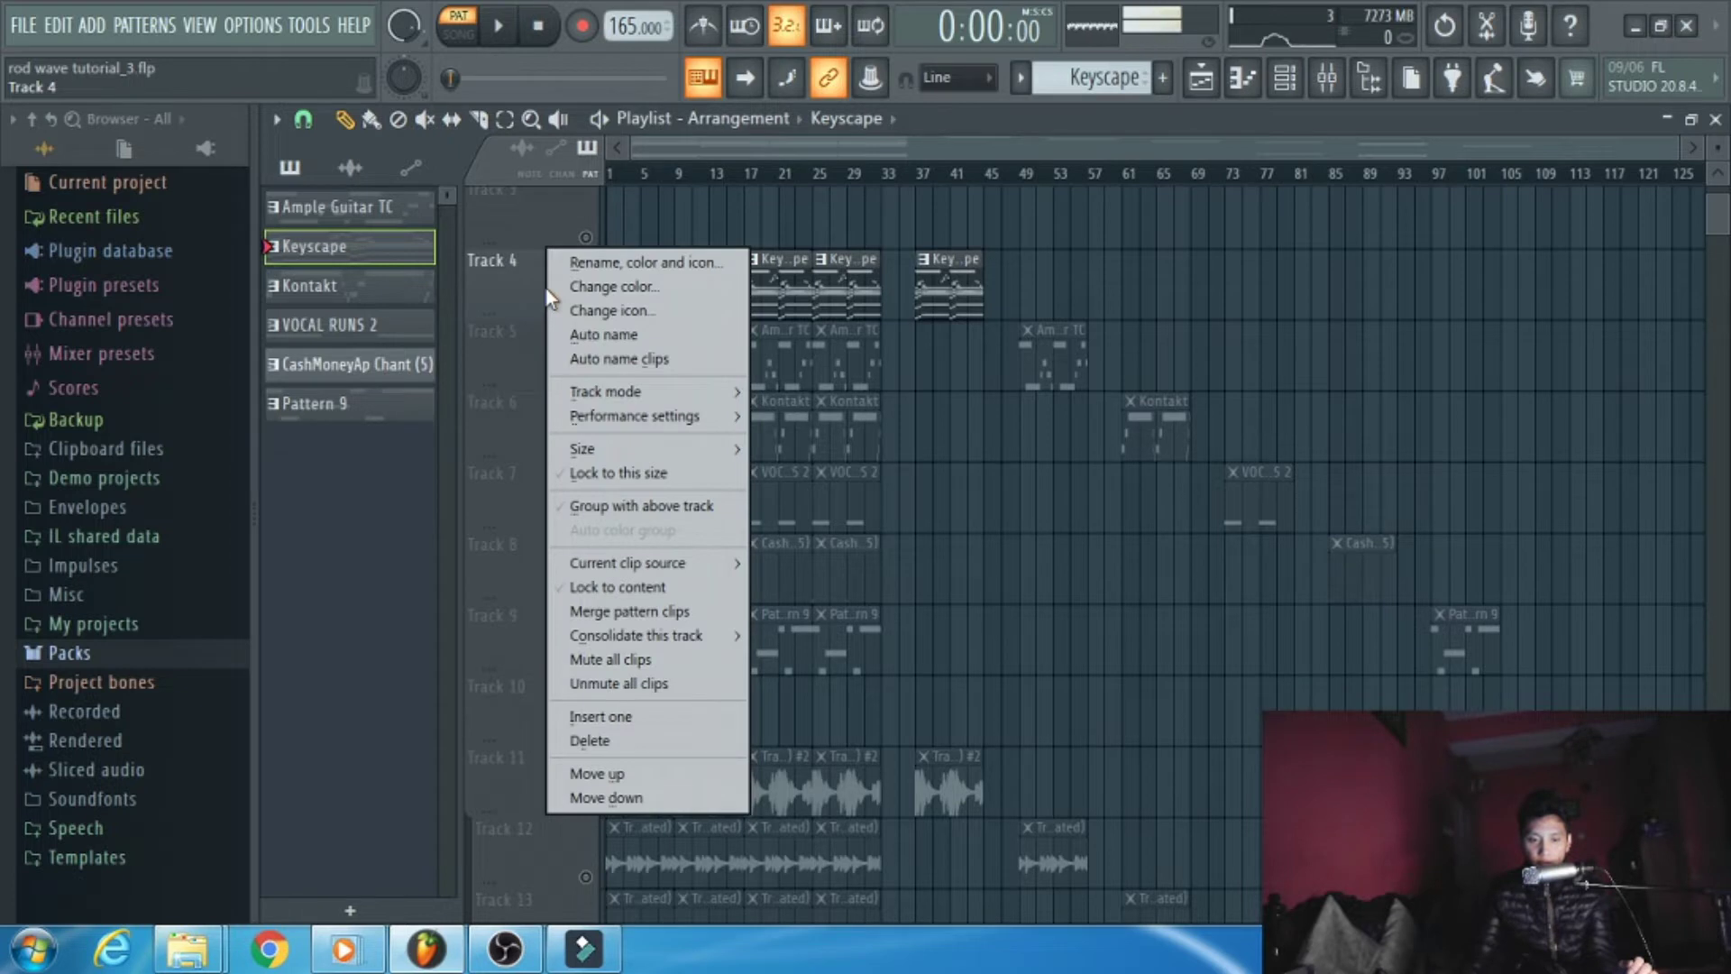
pyautogui.moveTo(691, 634)
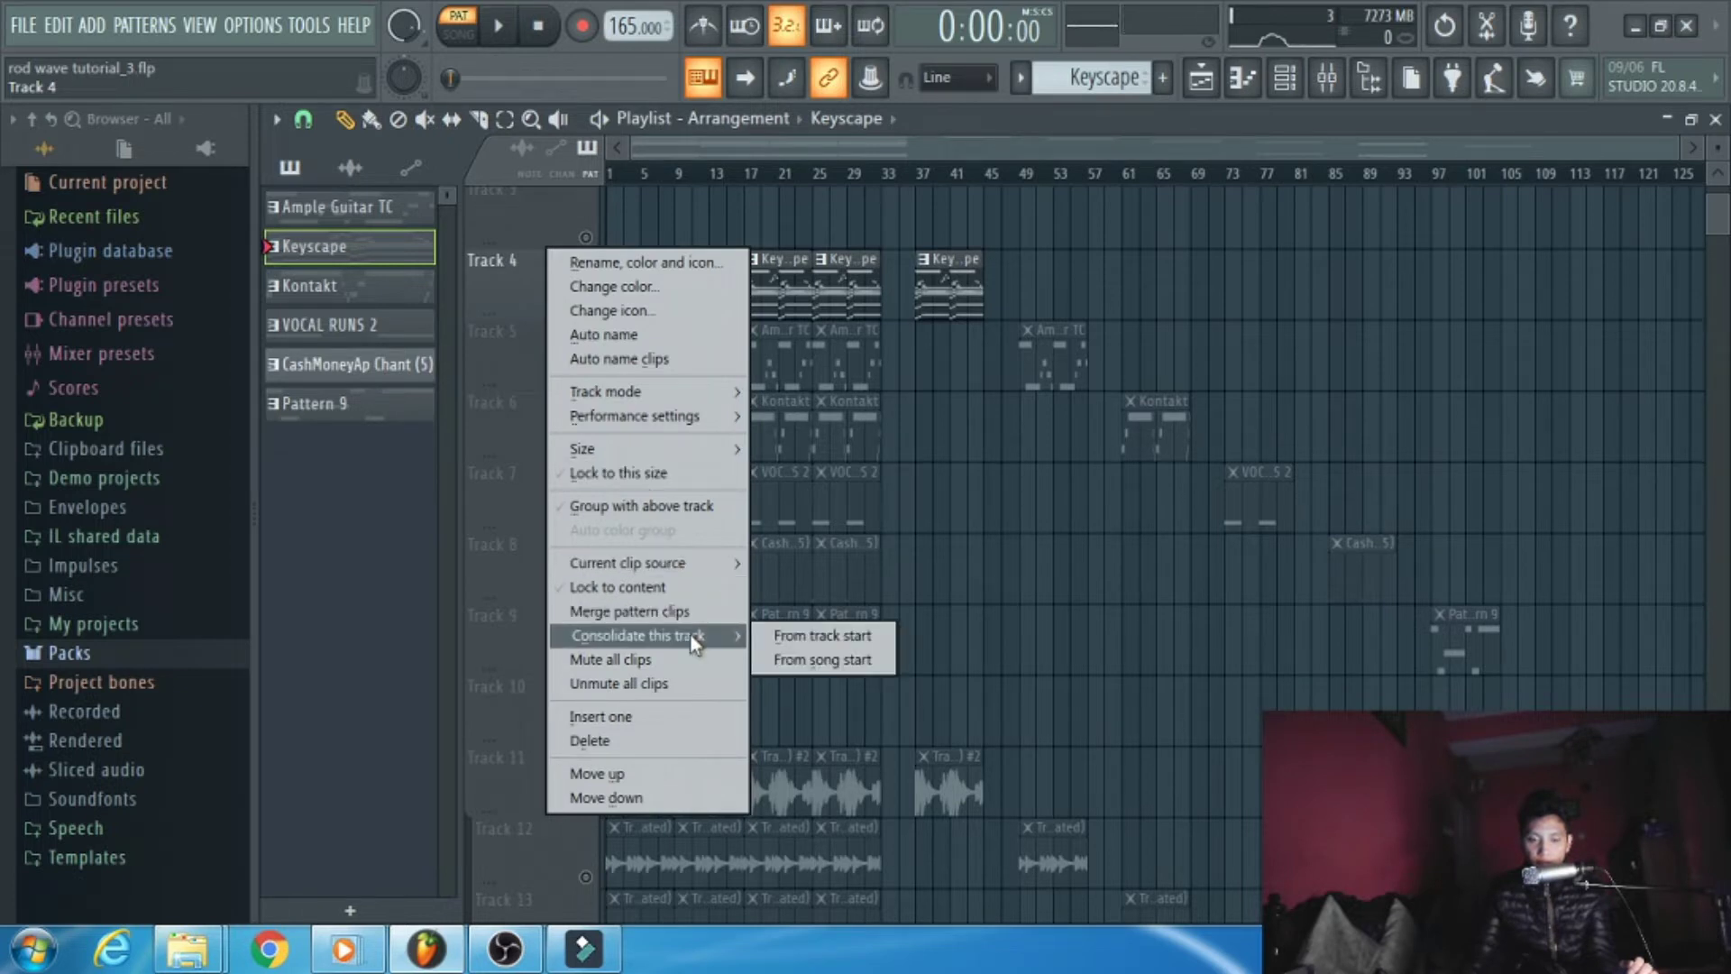
pyautogui.click(822, 661)
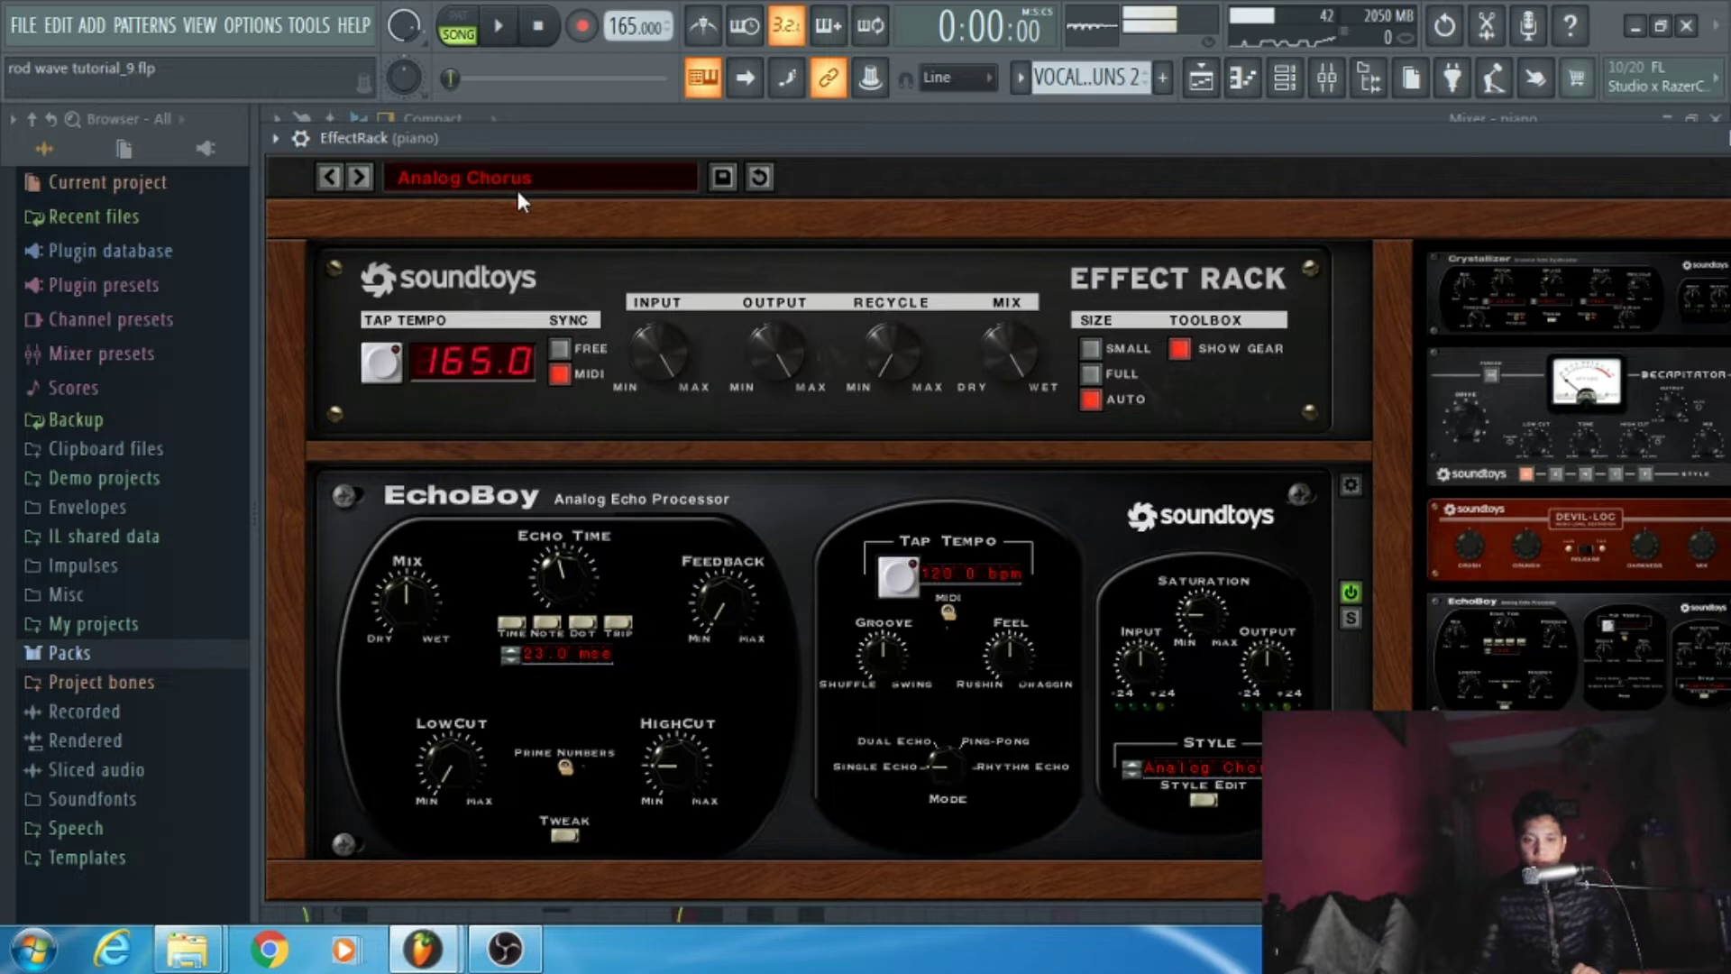
# Step: Examine the piano mixer track's EffectRack preset and mix level, its ValhallaVintageVerb settings and both Fruity parametric EQ 2 curves
pyautogui.click(453, 177)
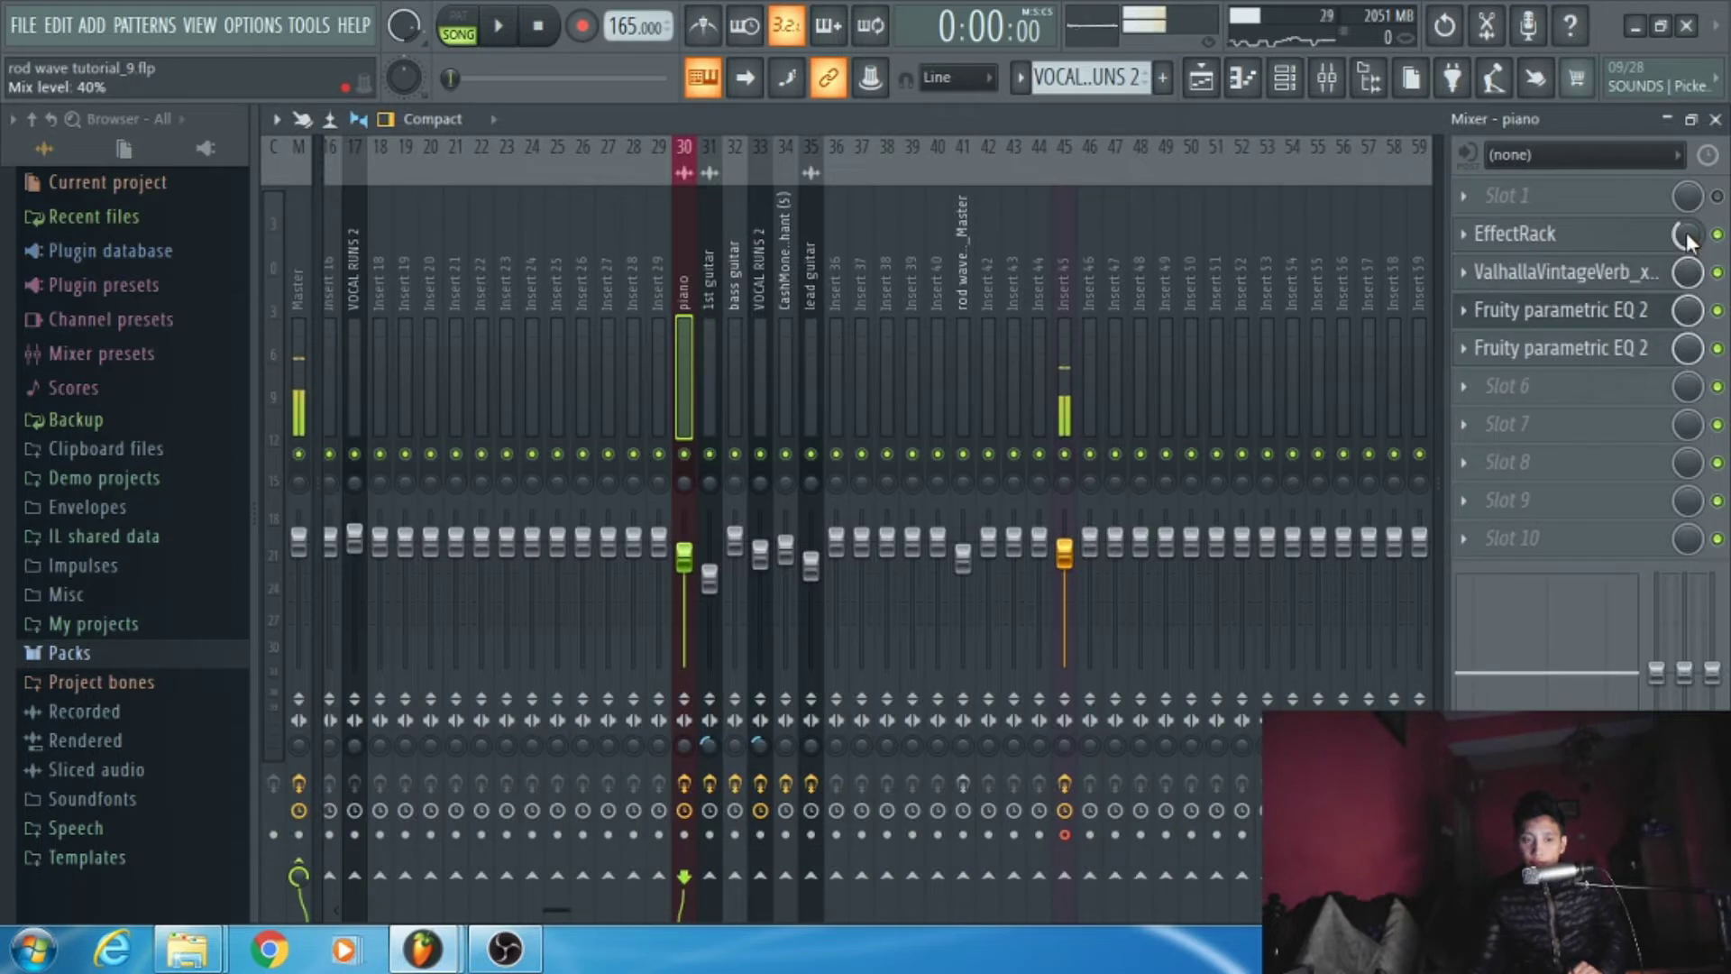
pyautogui.click(1659, 270)
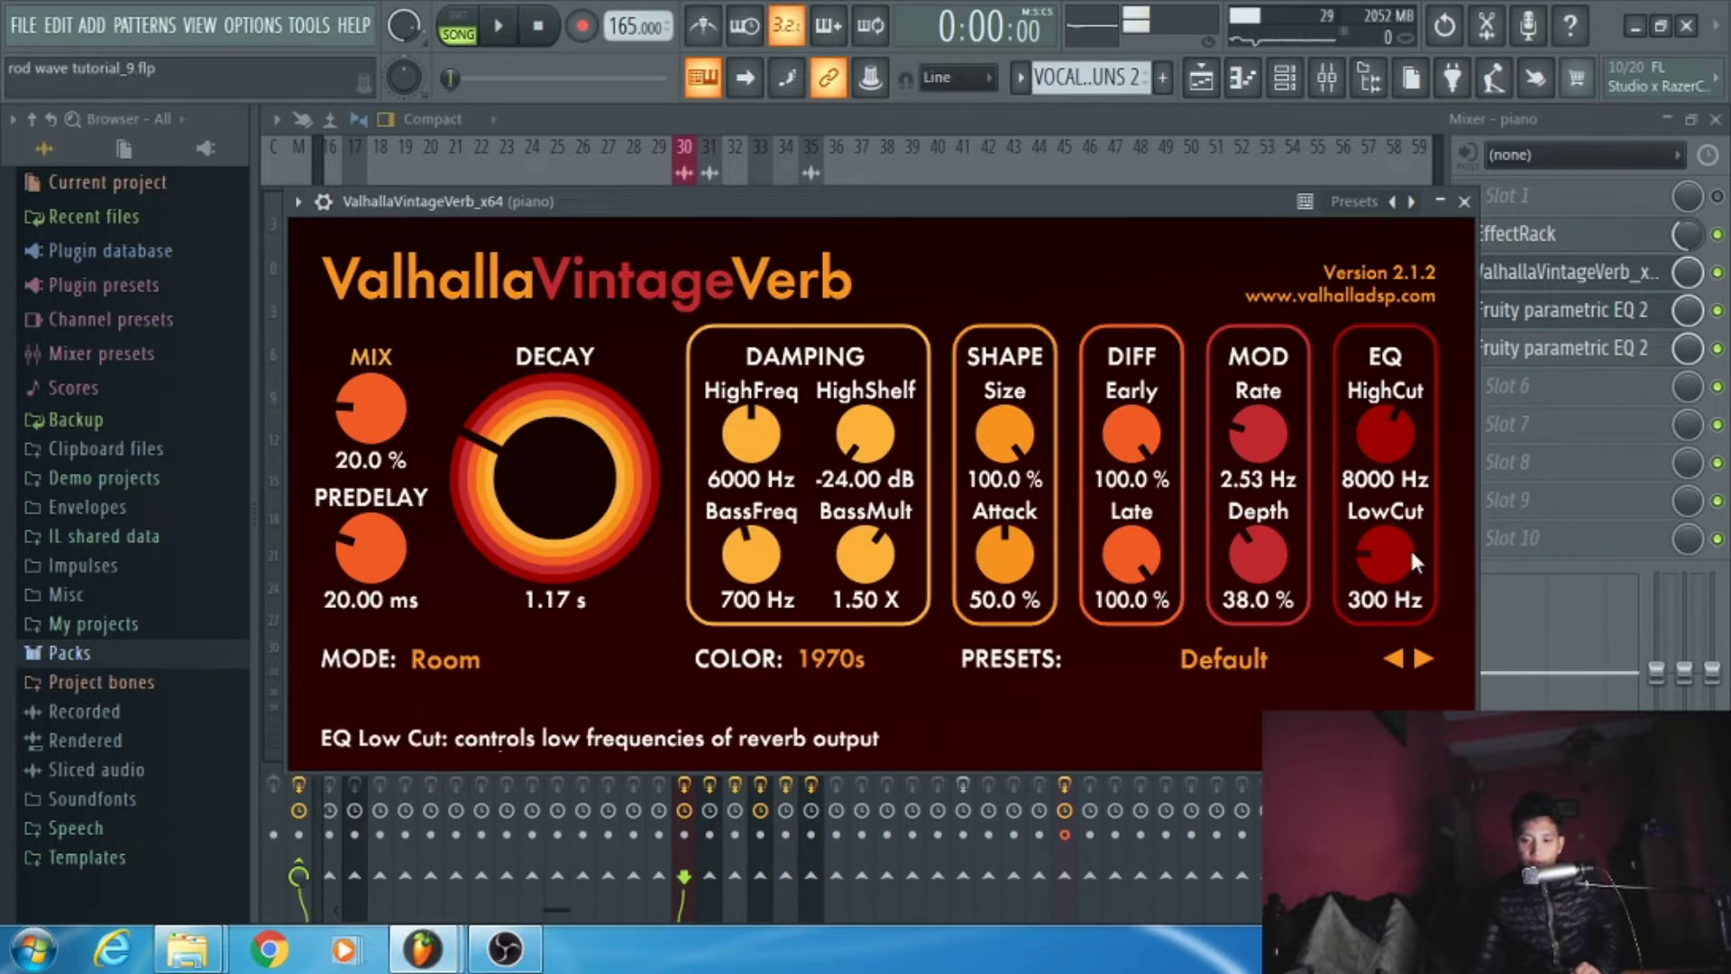
pyautogui.click(1464, 201)
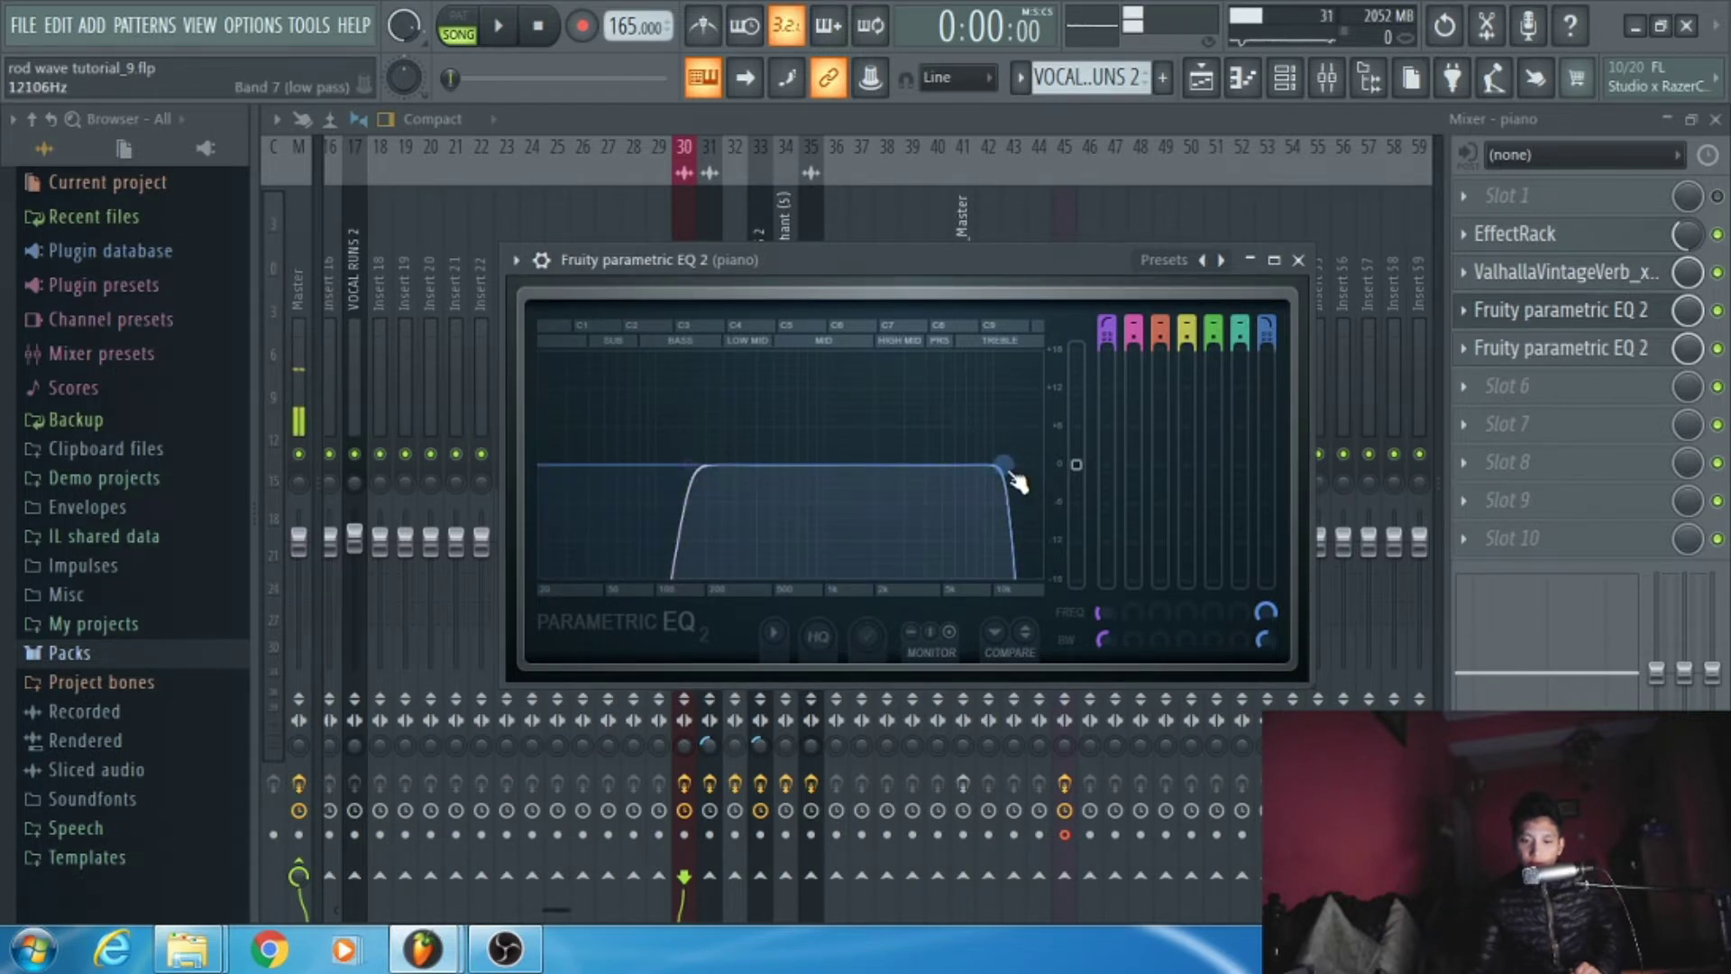
pyautogui.click(1298, 259)
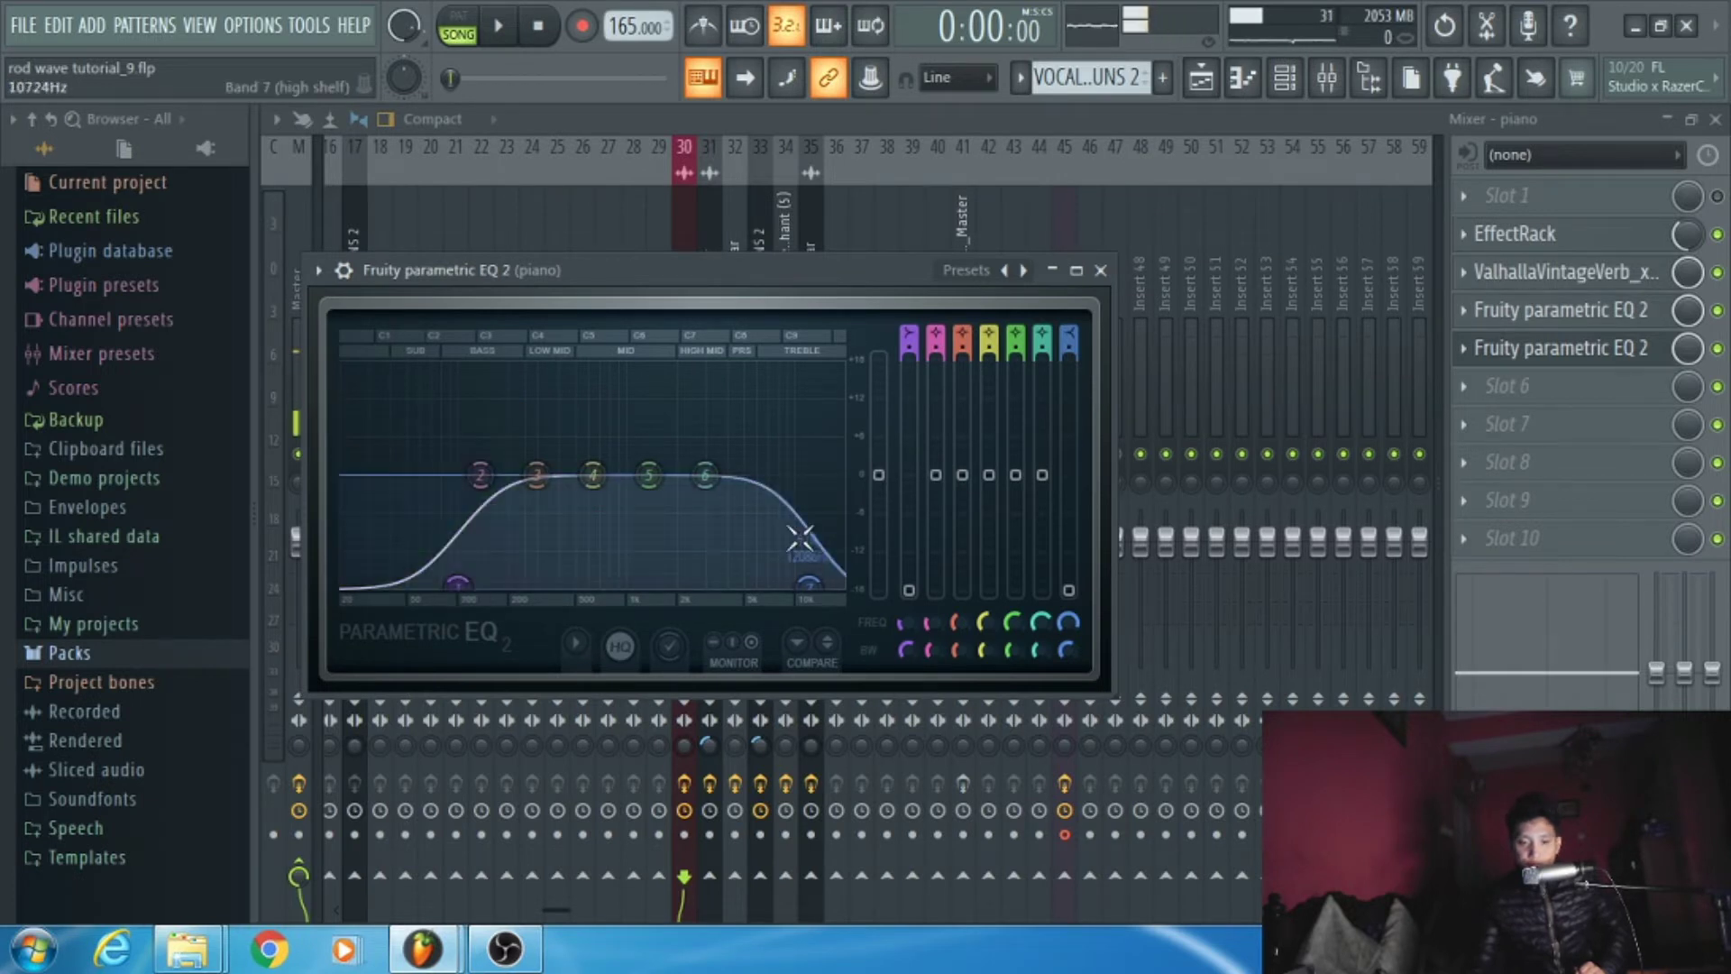
pyautogui.click(1101, 269)
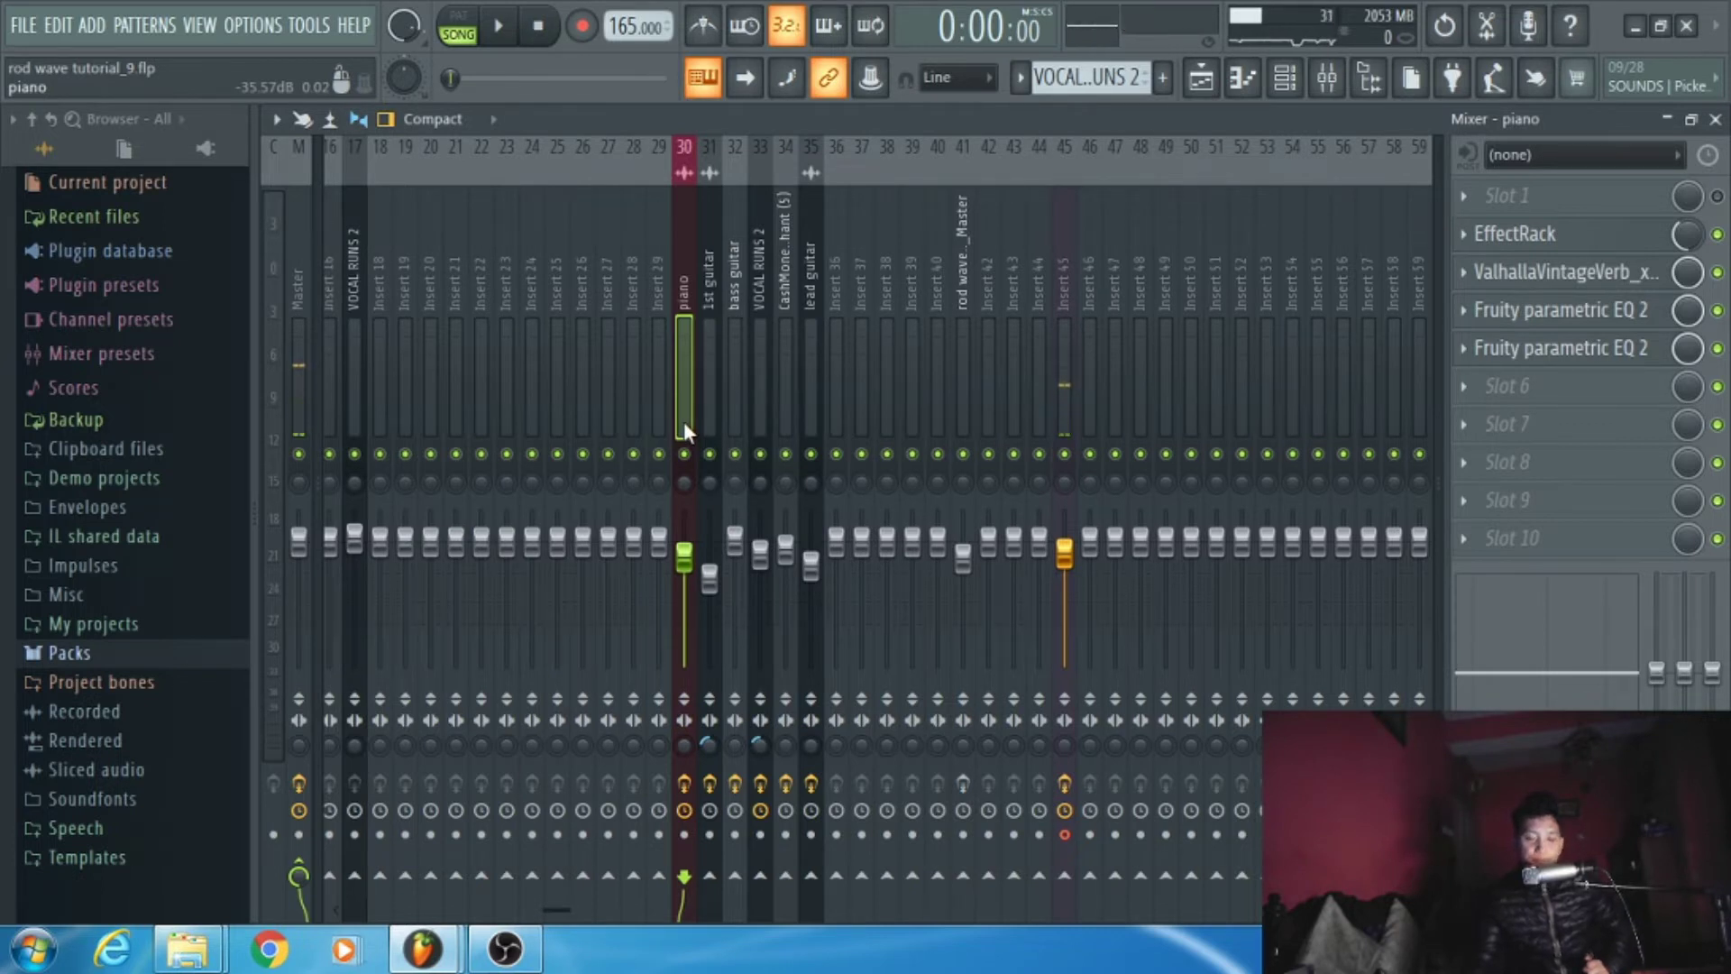
# Step: Play the song and toggle the piano mixer track's effects to compare its processed and dry sound
pyautogui.press('space')
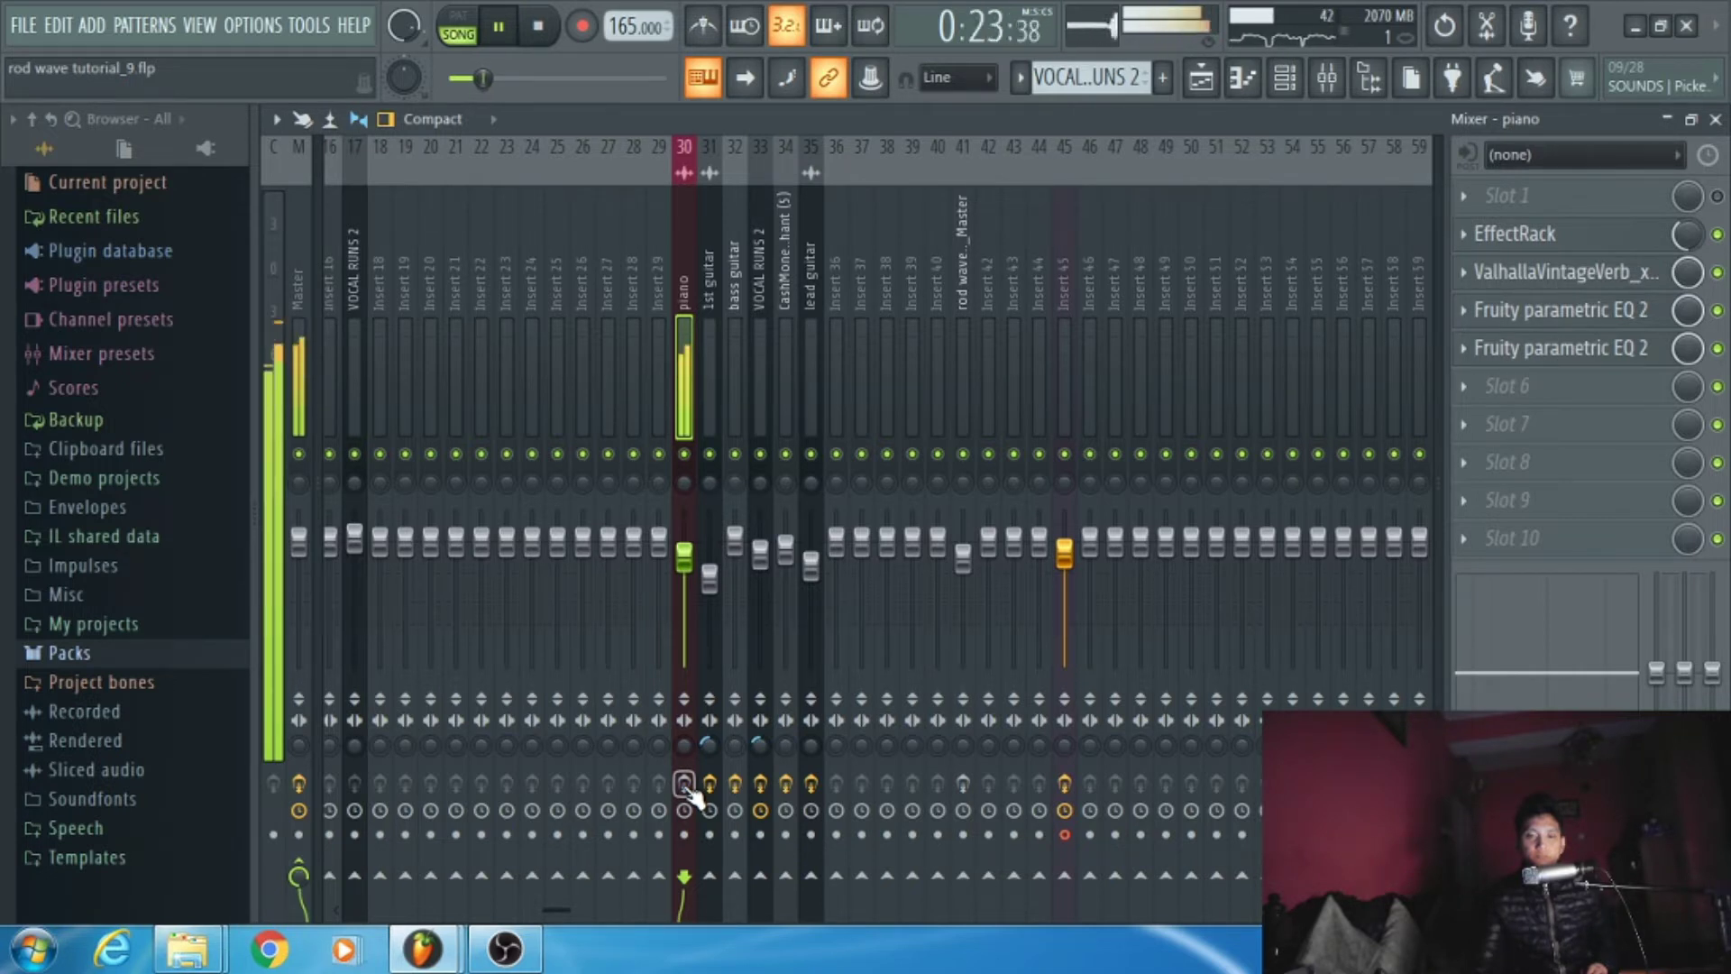
pyautogui.click(685, 784)
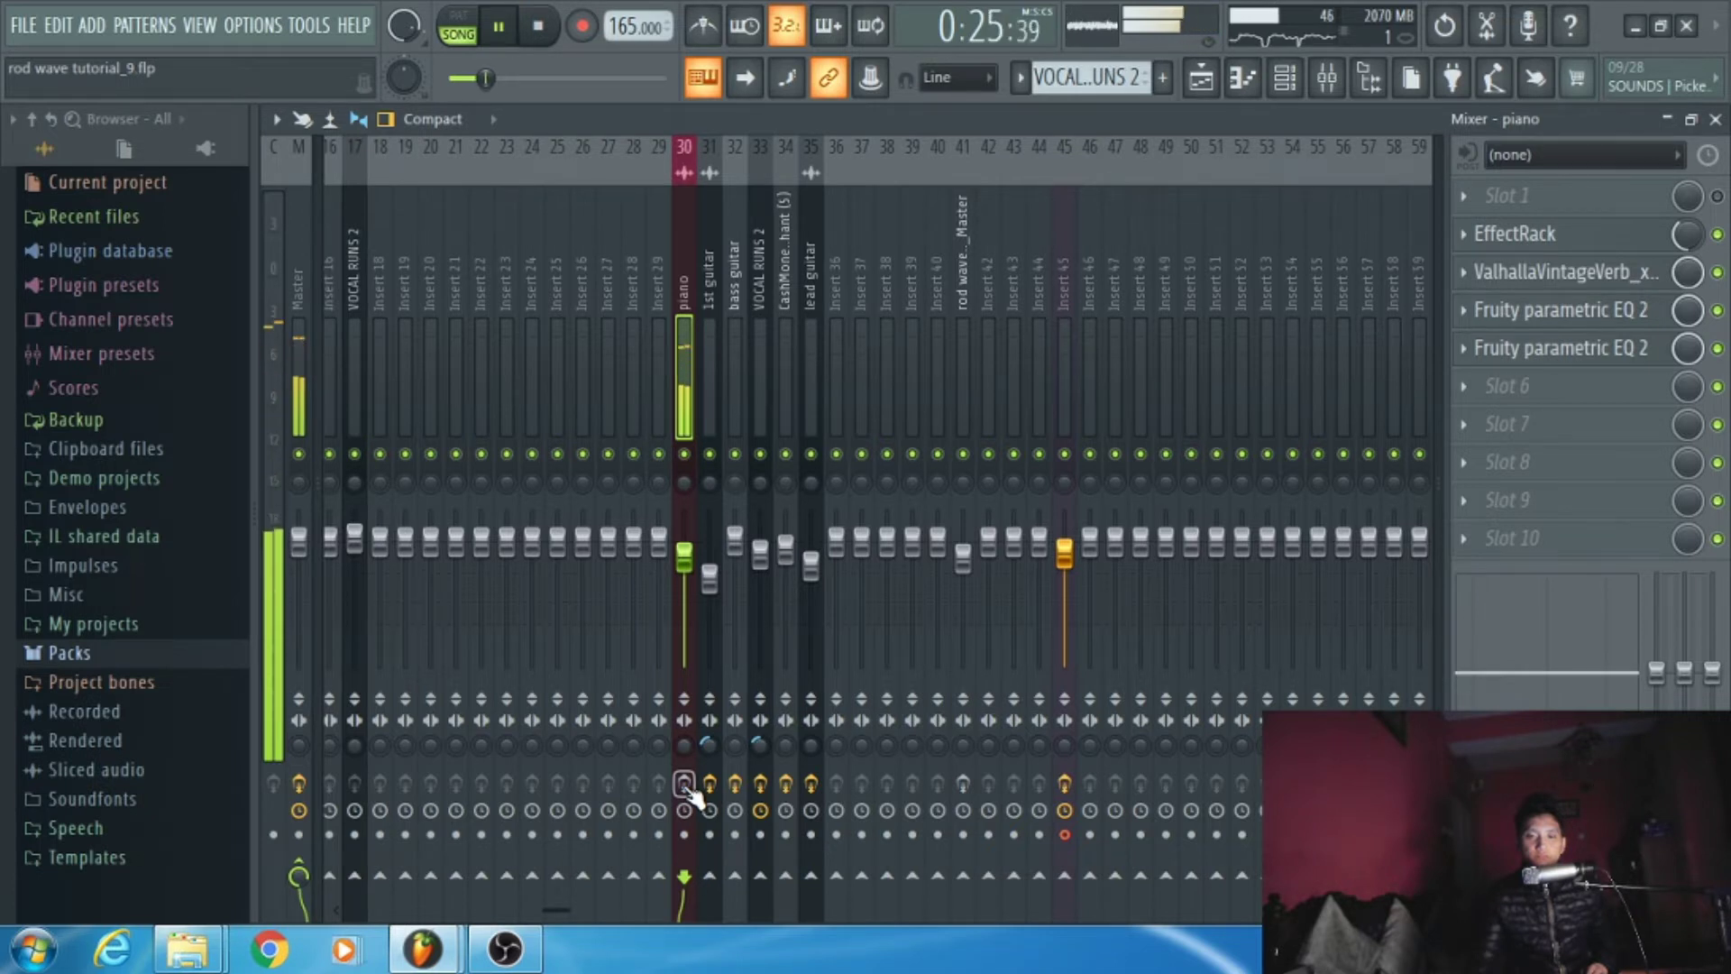
pyautogui.press('space')
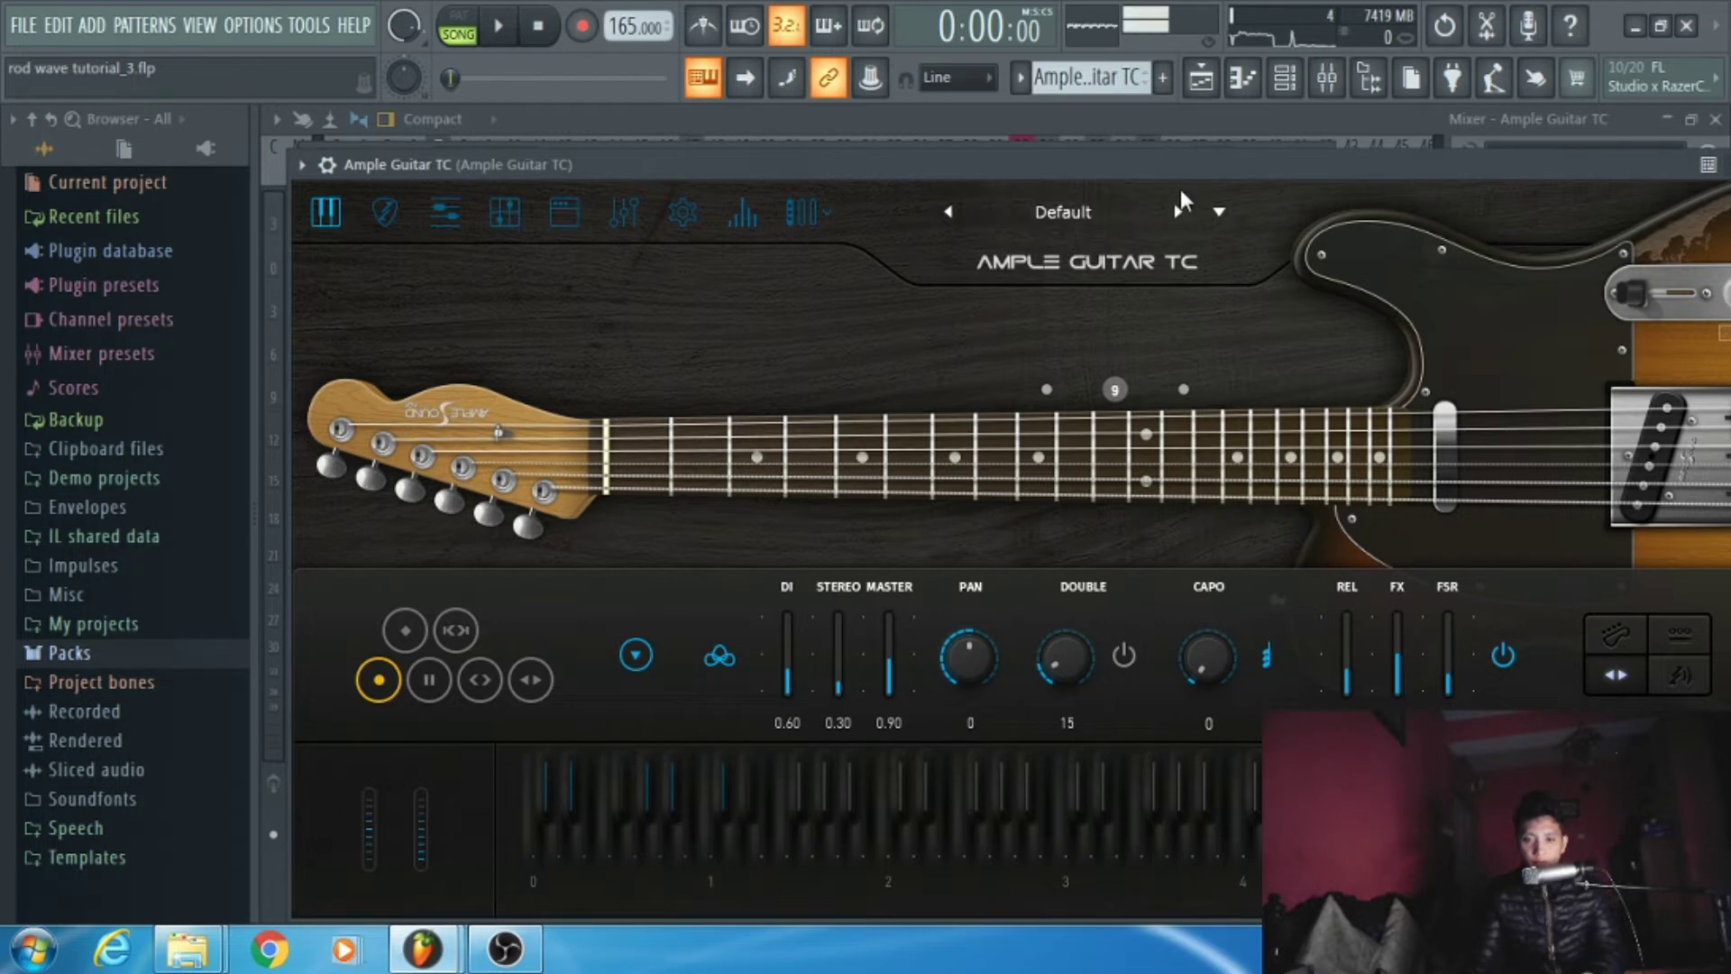
# Step: Examine the Ample Guitar TC instrument and its melody notes in the piano roll, then switch to the playlist
pyautogui.moveTo(1203, 160); pyautogui.dragTo(1161, 120)
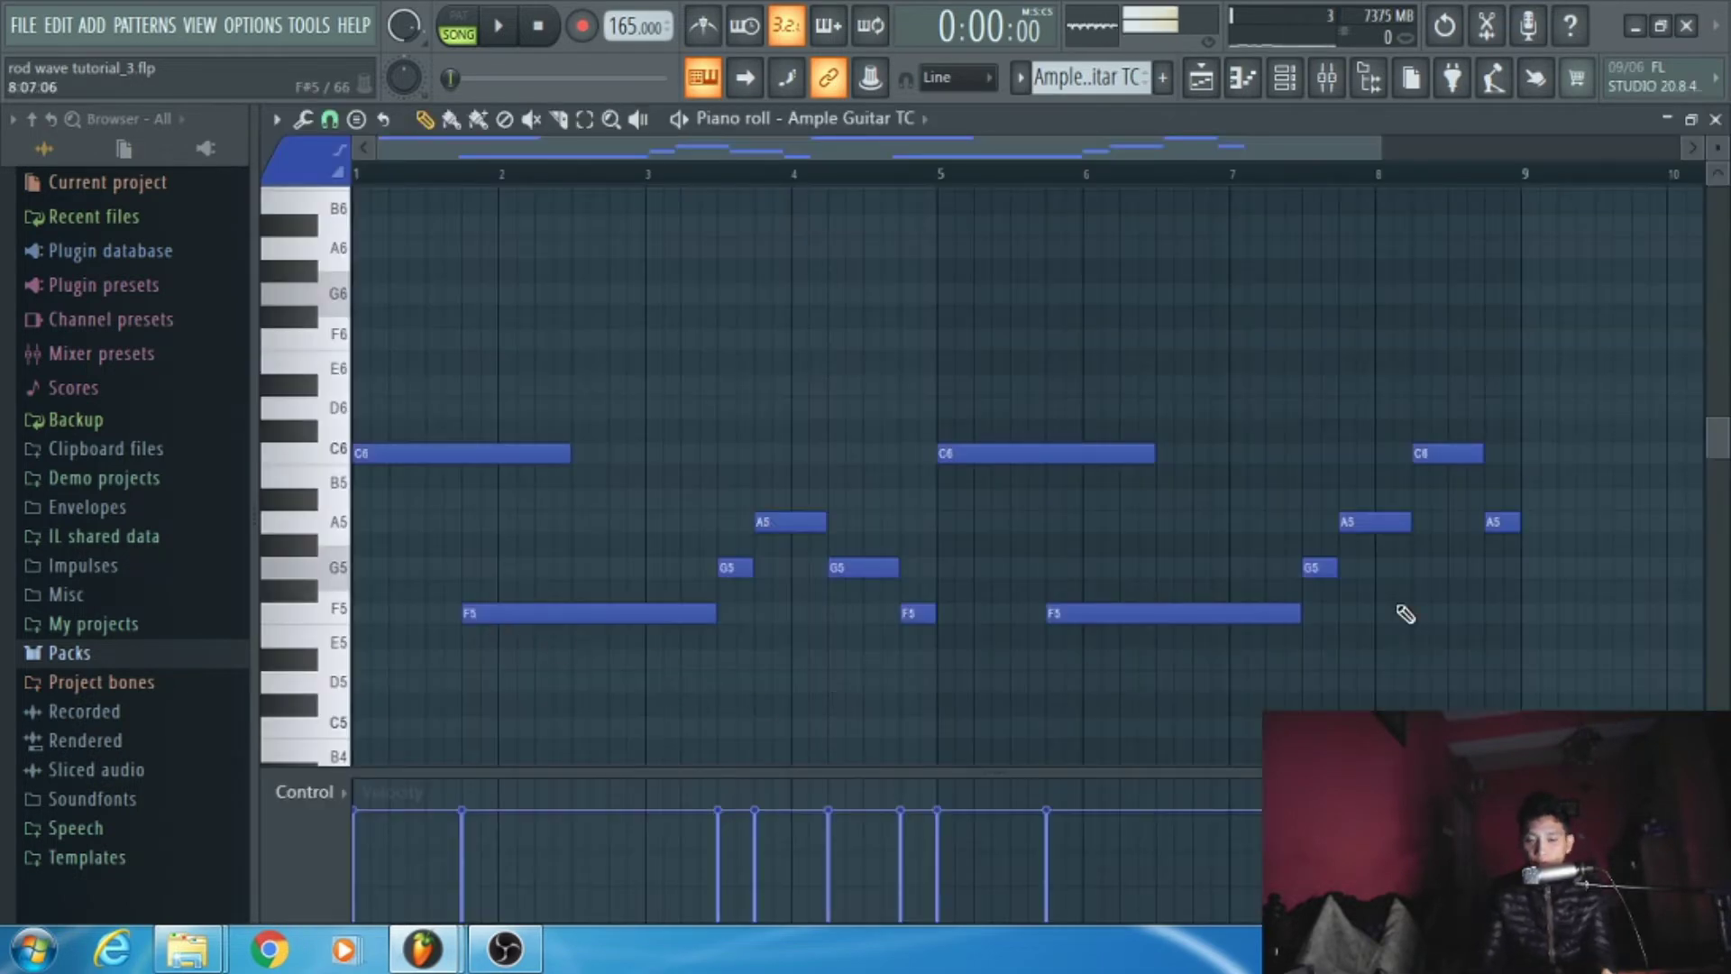
pyautogui.press('F5')
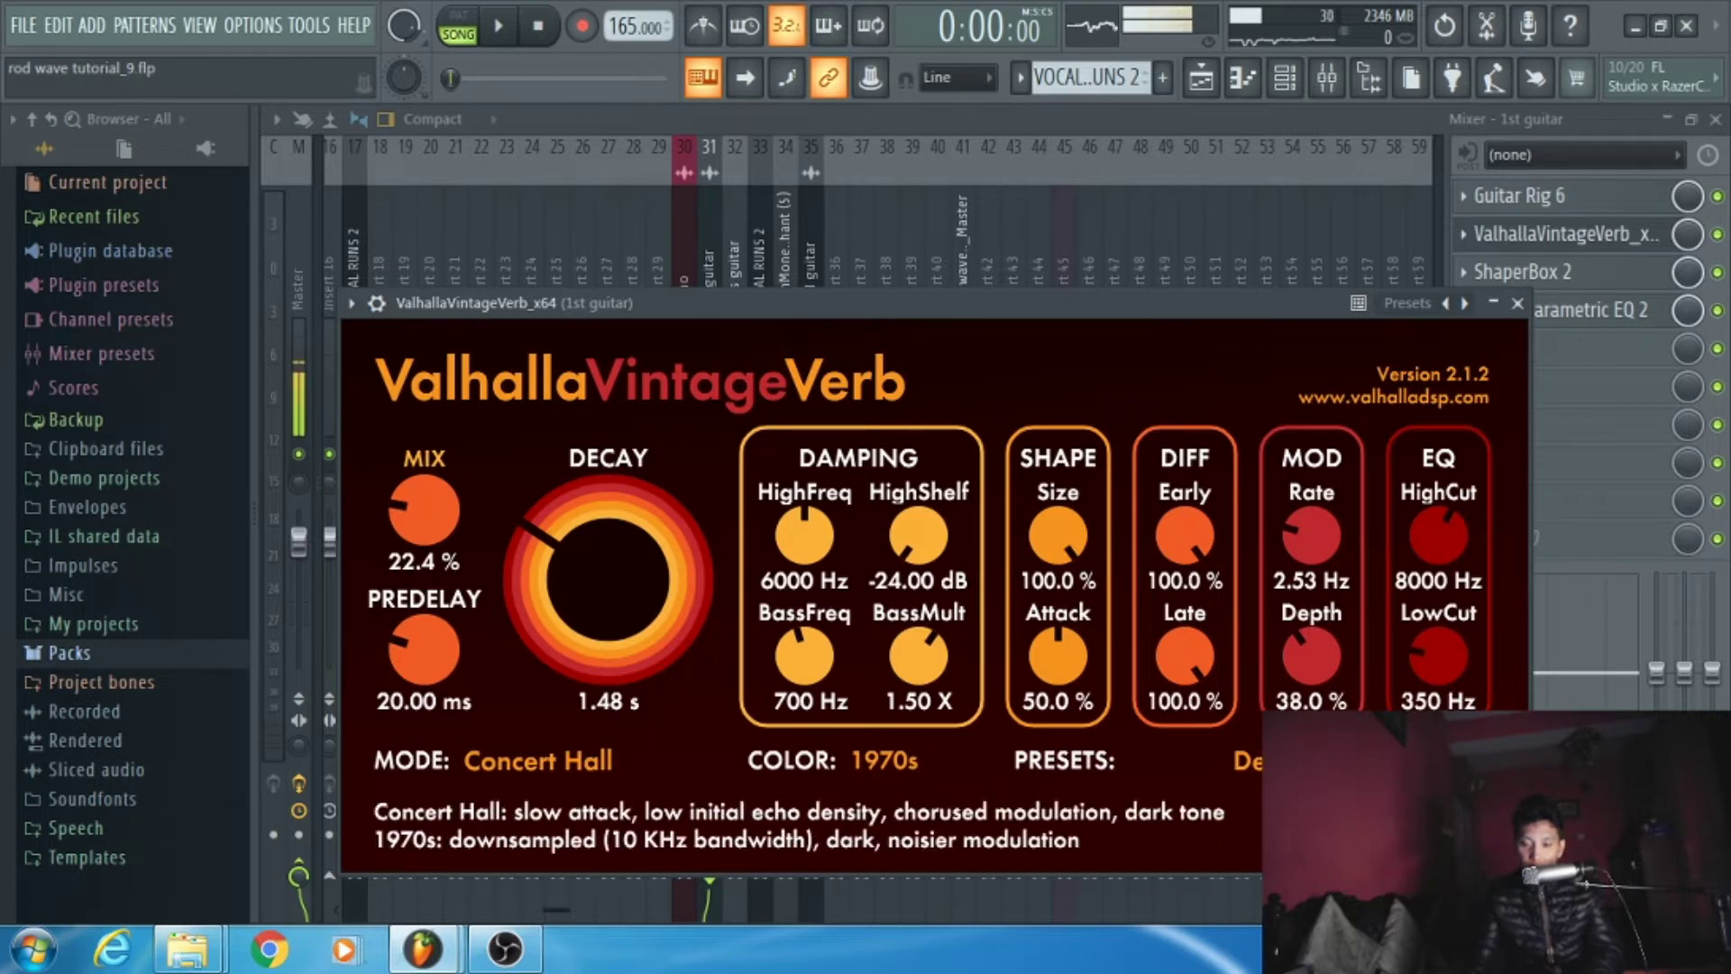
# Step: Examine the ShaperBox 2 and Fruity parametric EQ 2 settings on the 1st guitar mixer track and play the guitar
pyautogui.click(1523, 272)
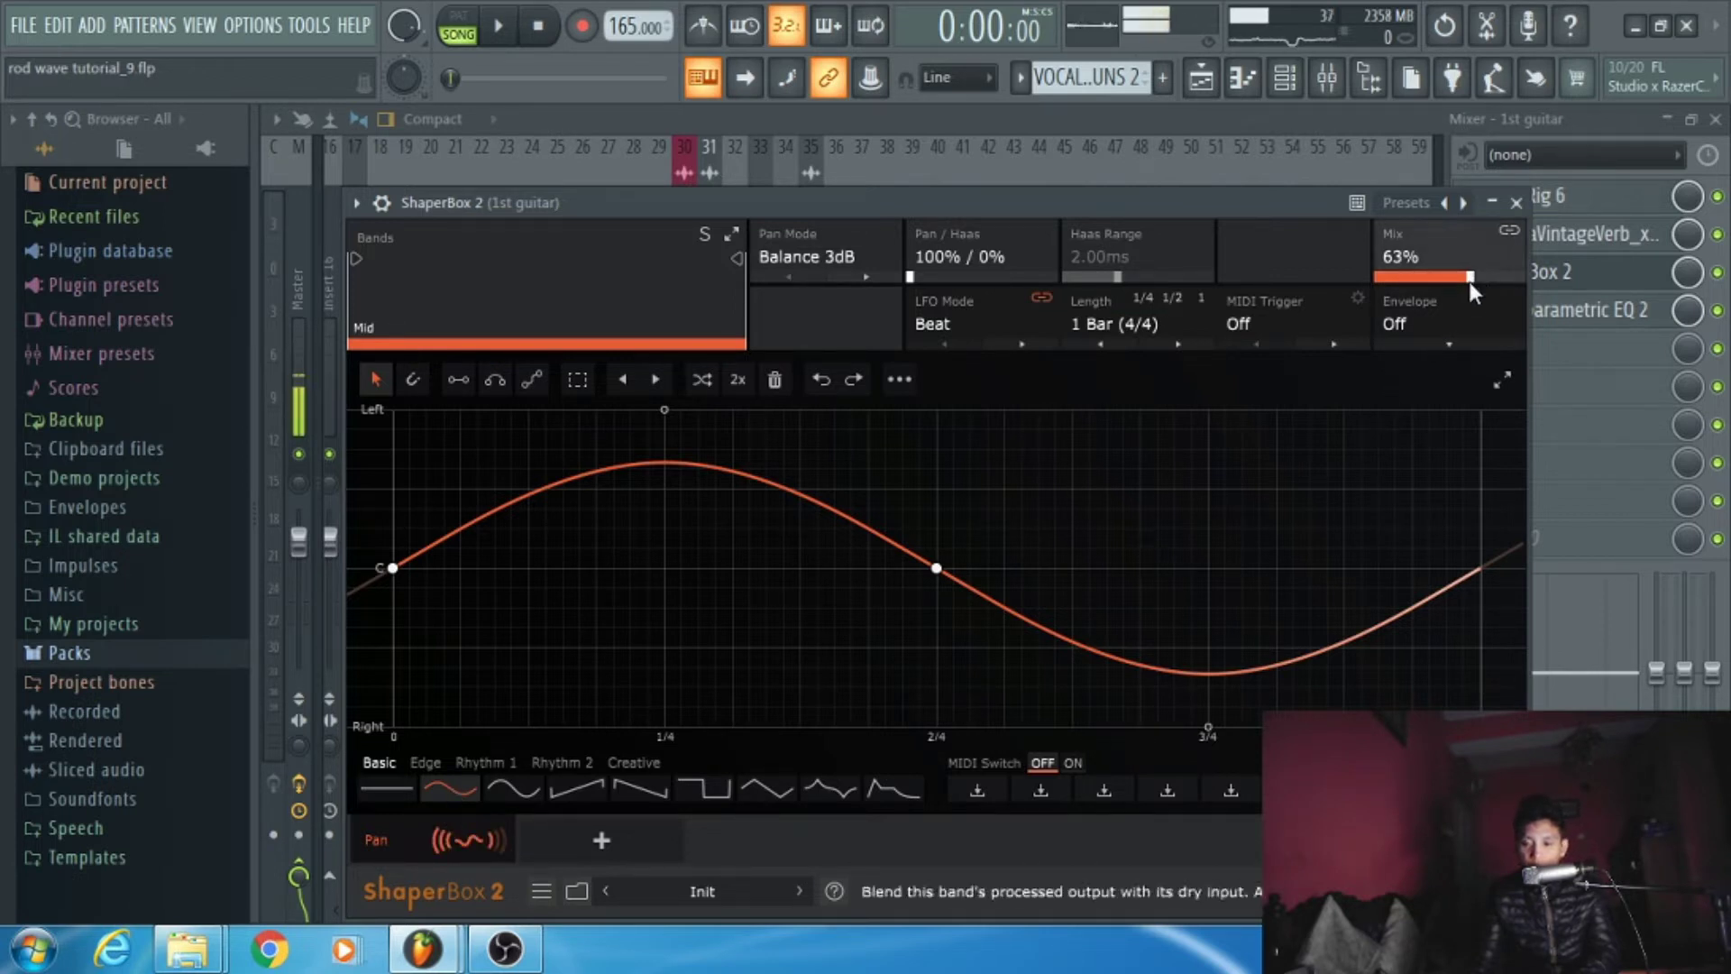
pyautogui.click(1516, 202)
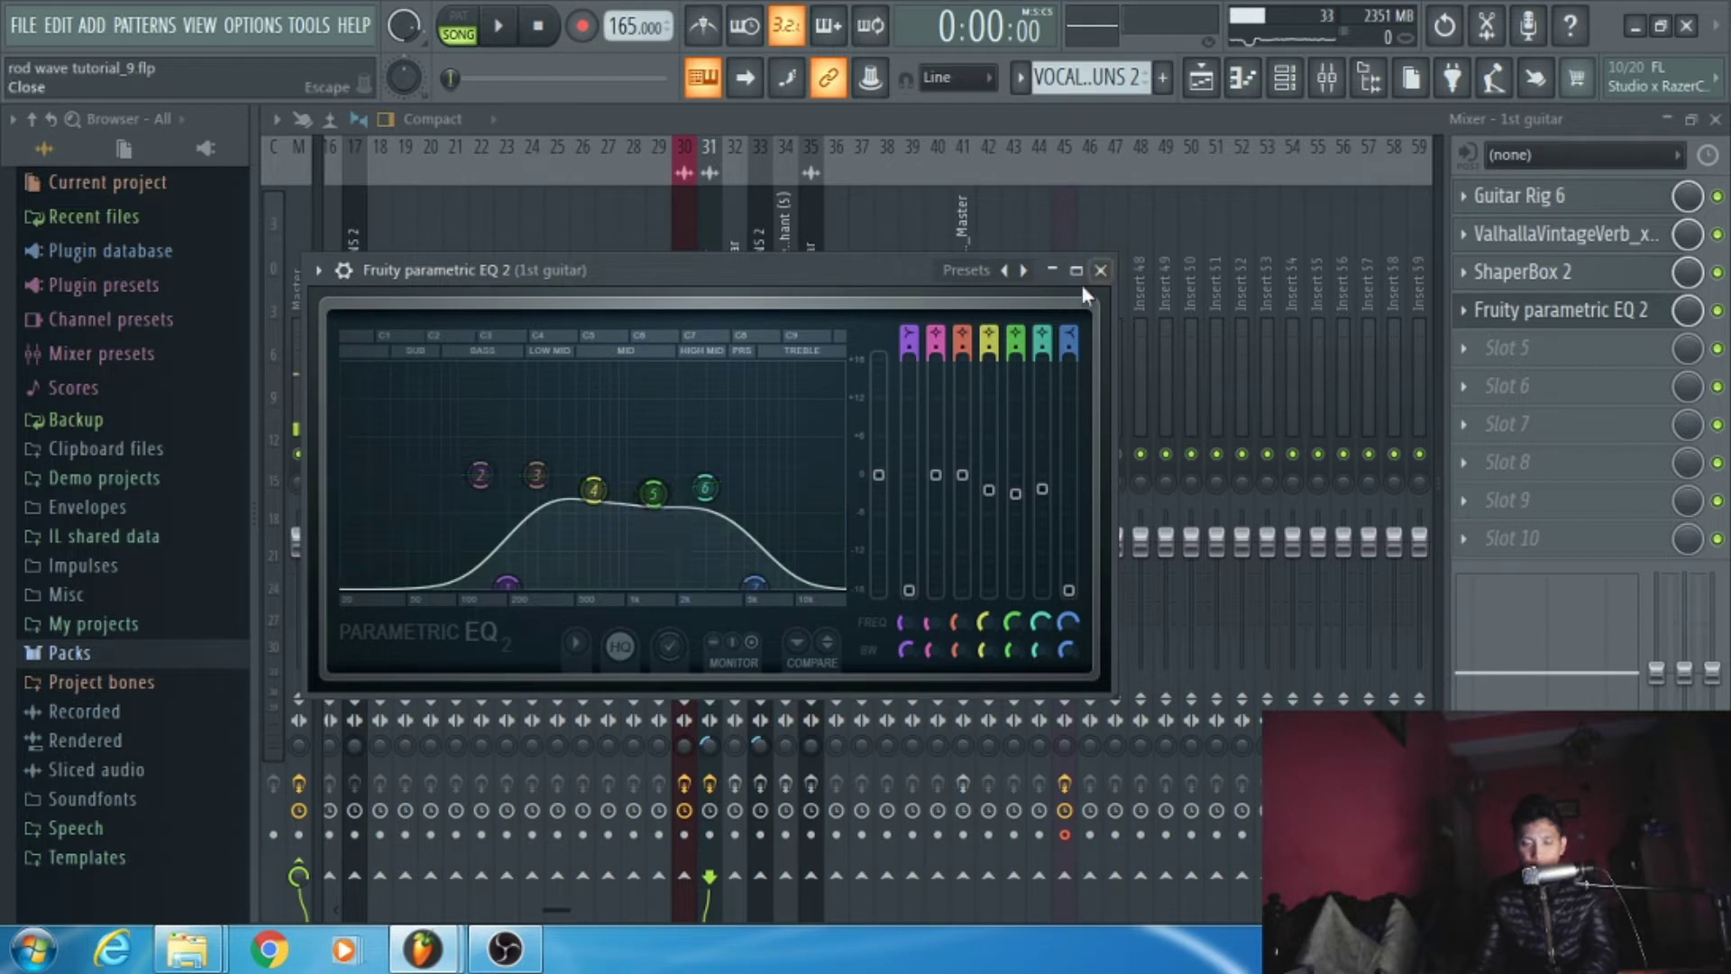
pyautogui.click(1100, 270)
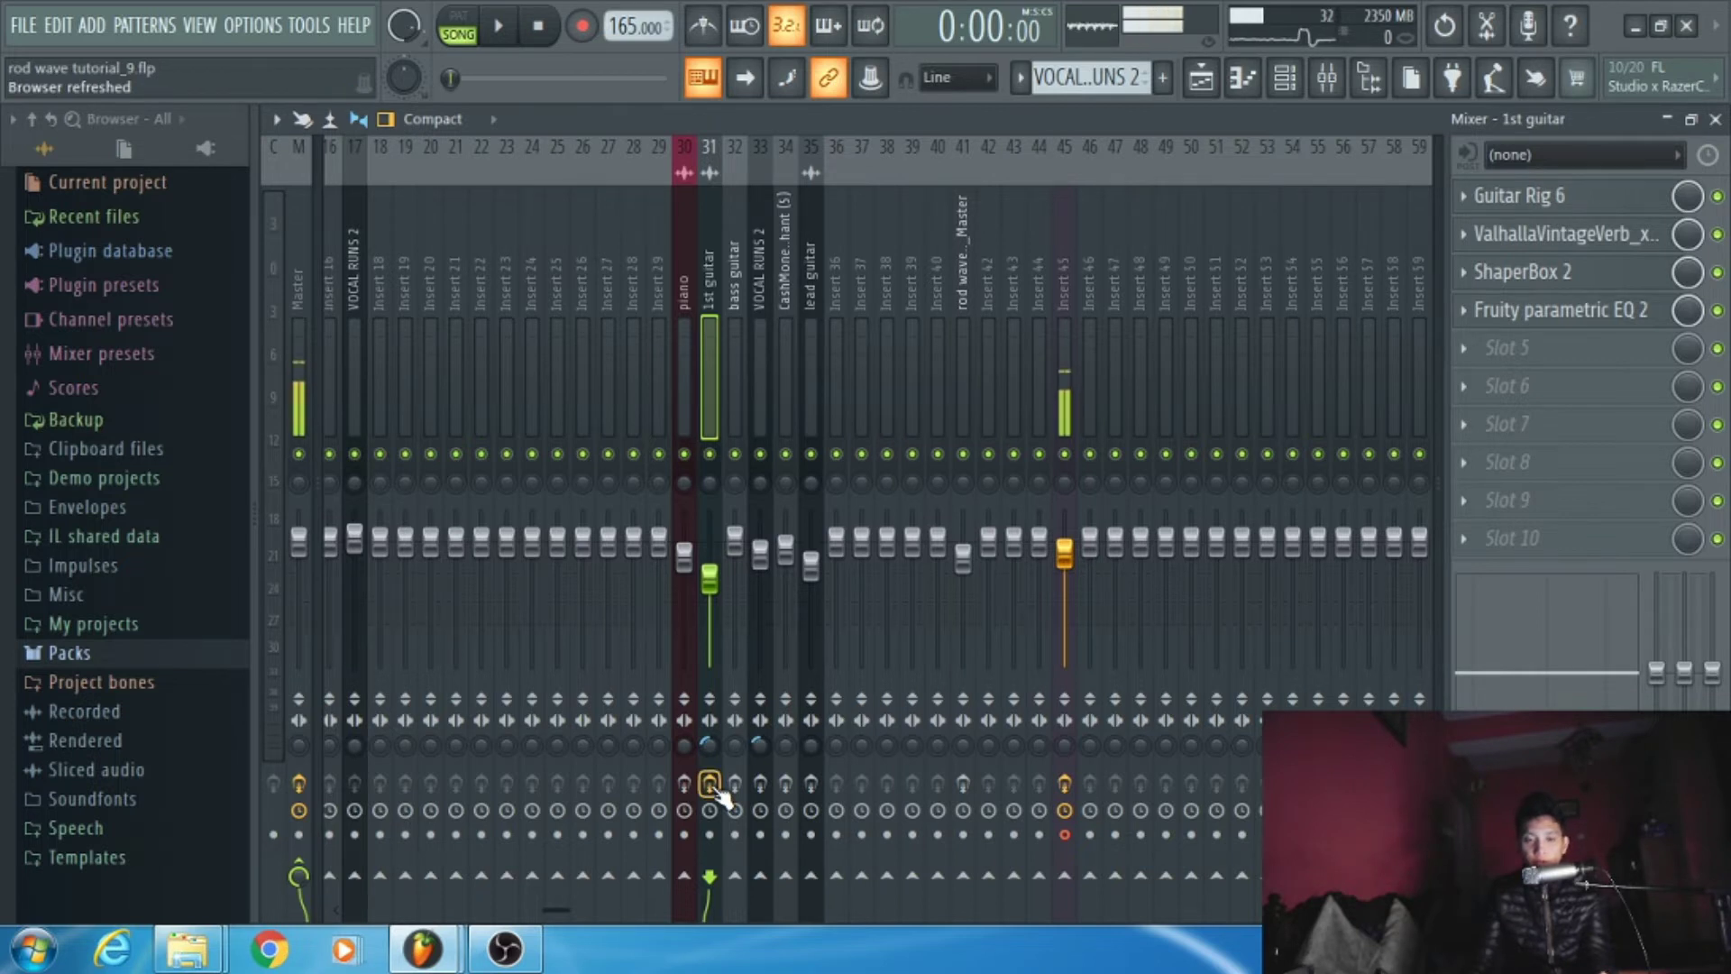
pyautogui.press('space')
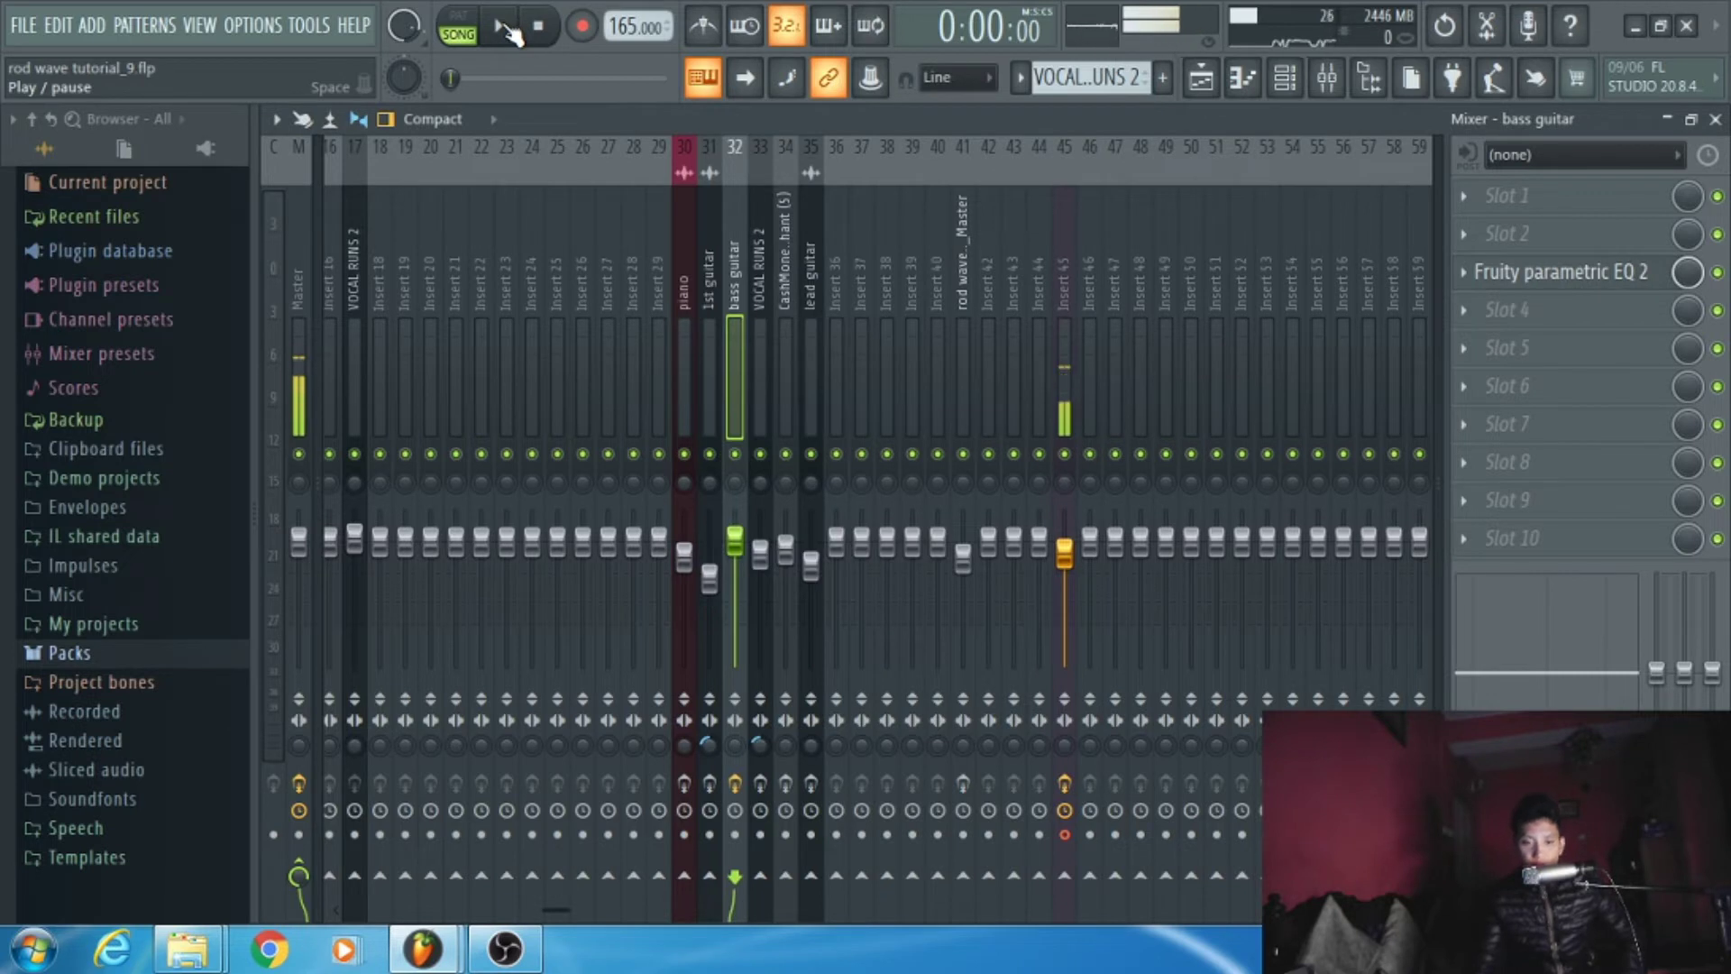
# Step: Play the song from the beginning to hear the bass guitar track, then stop playback
pyautogui.click(505, 30)
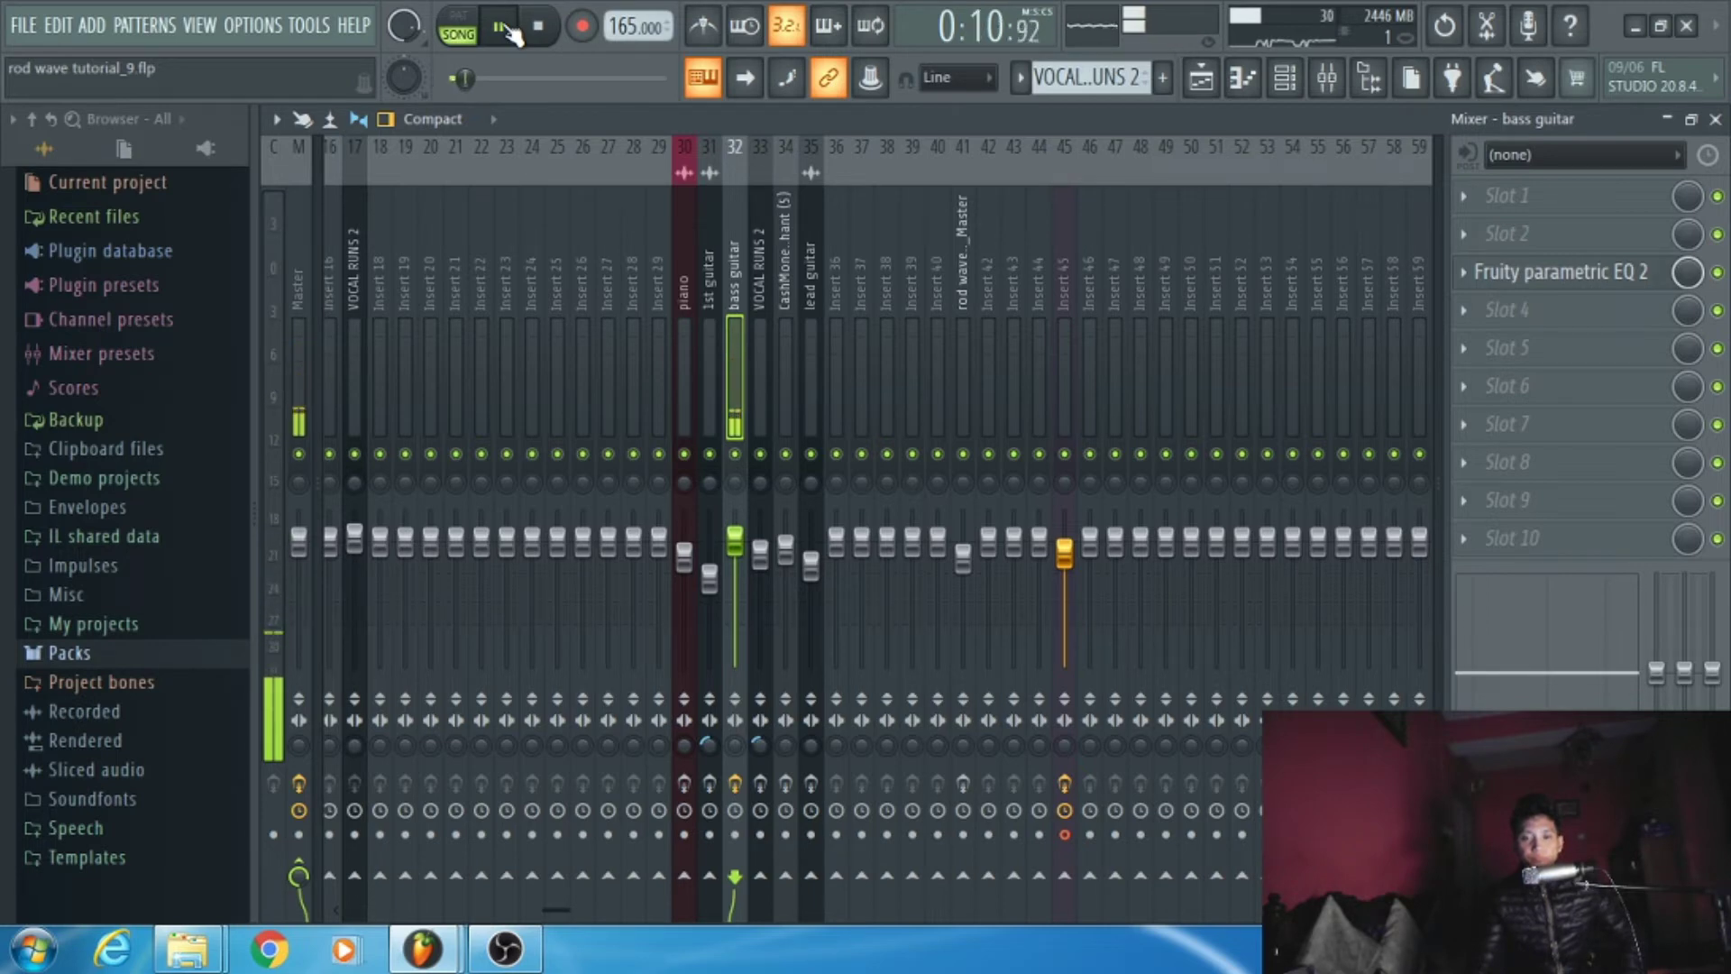
pyautogui.click(507, 29)
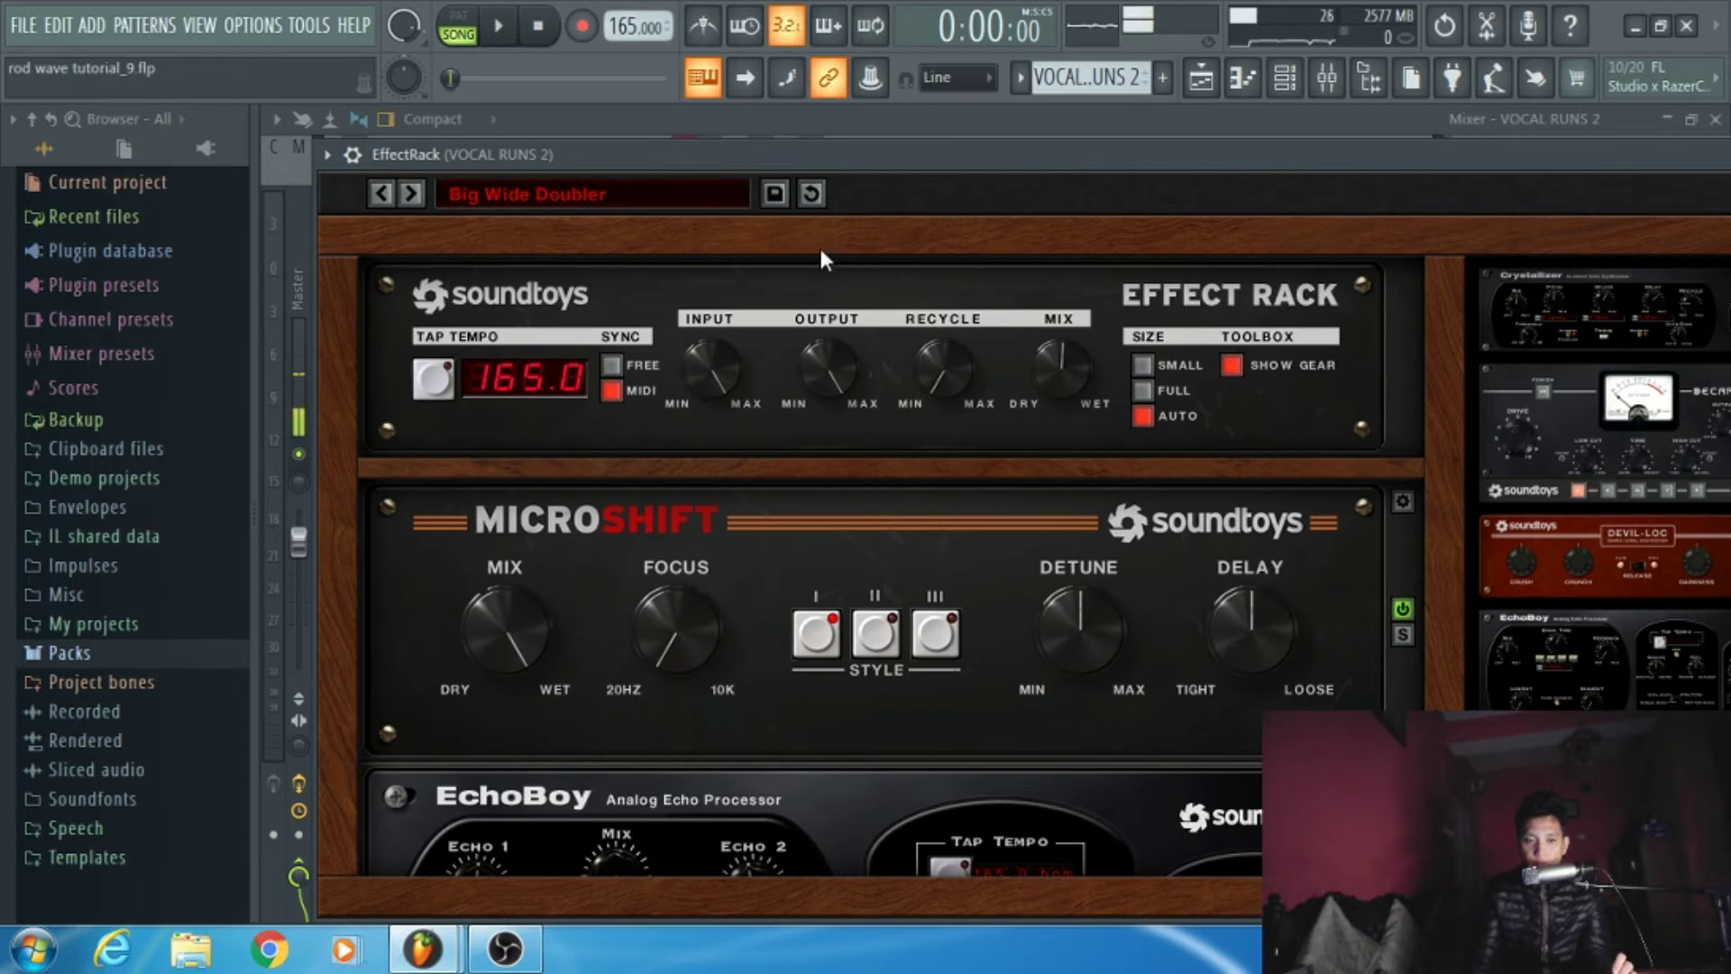
# Step: Examine the EffectRack chorus presets on the VOCAL RUNS 2 mixer track and open its ValhallaVintageVerb settings
pyautogui.click(628, 201)
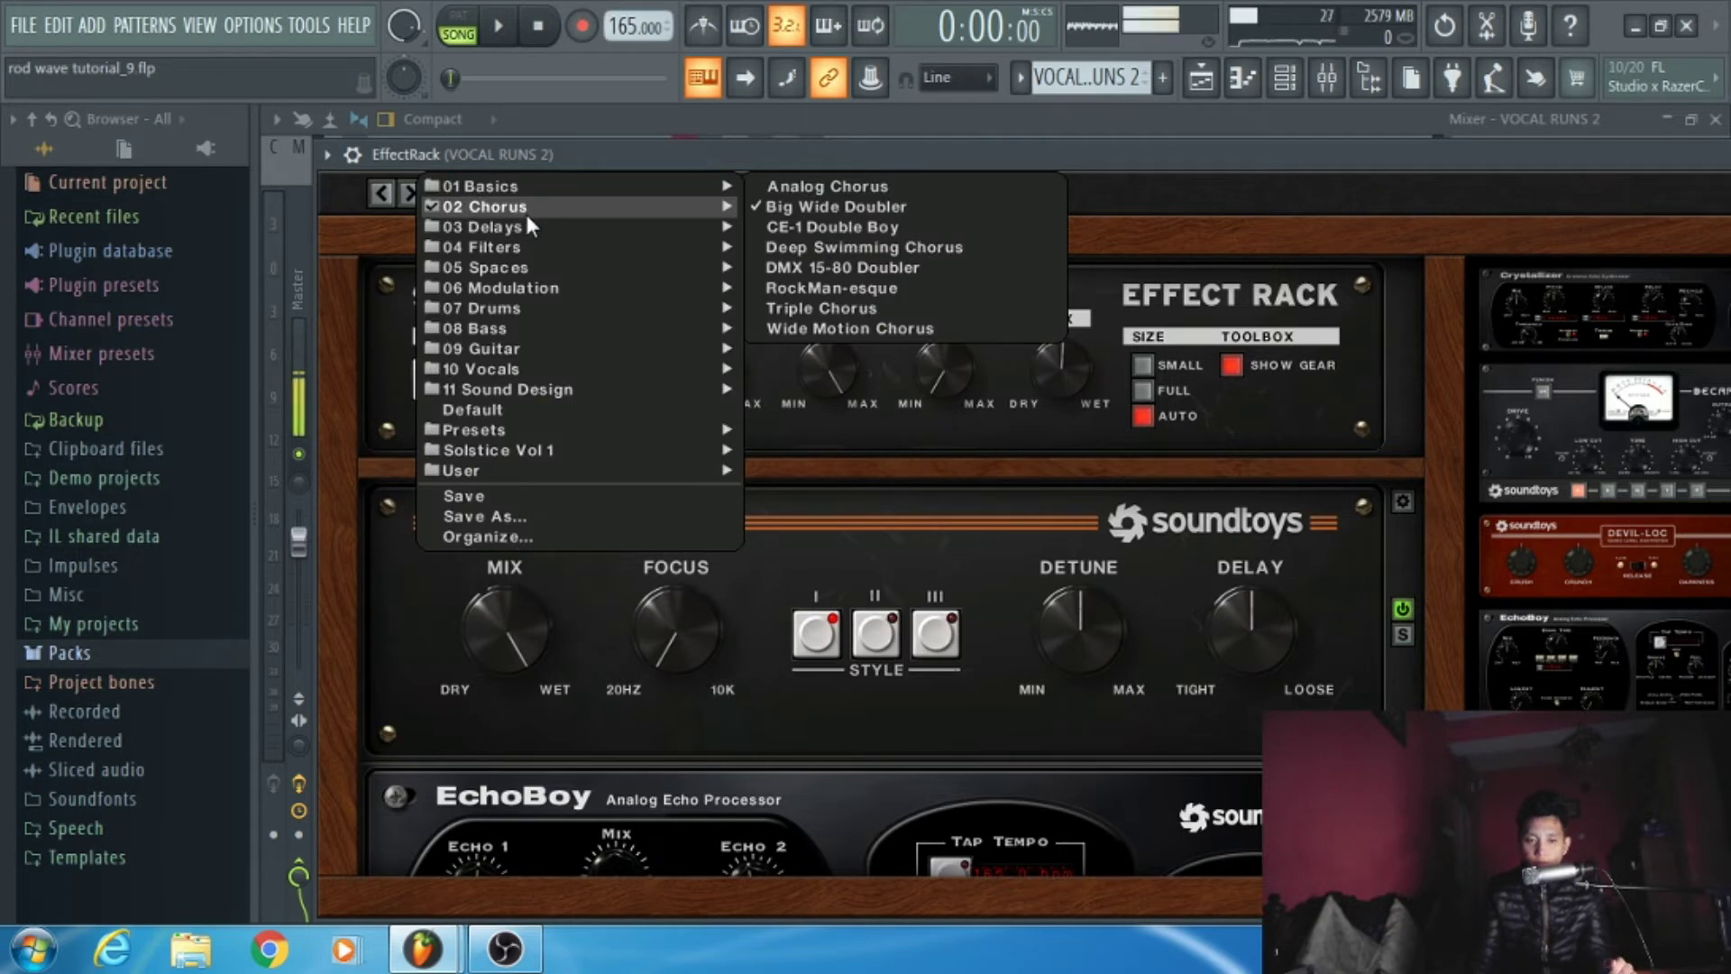
pyautogui.click(1532, 120)
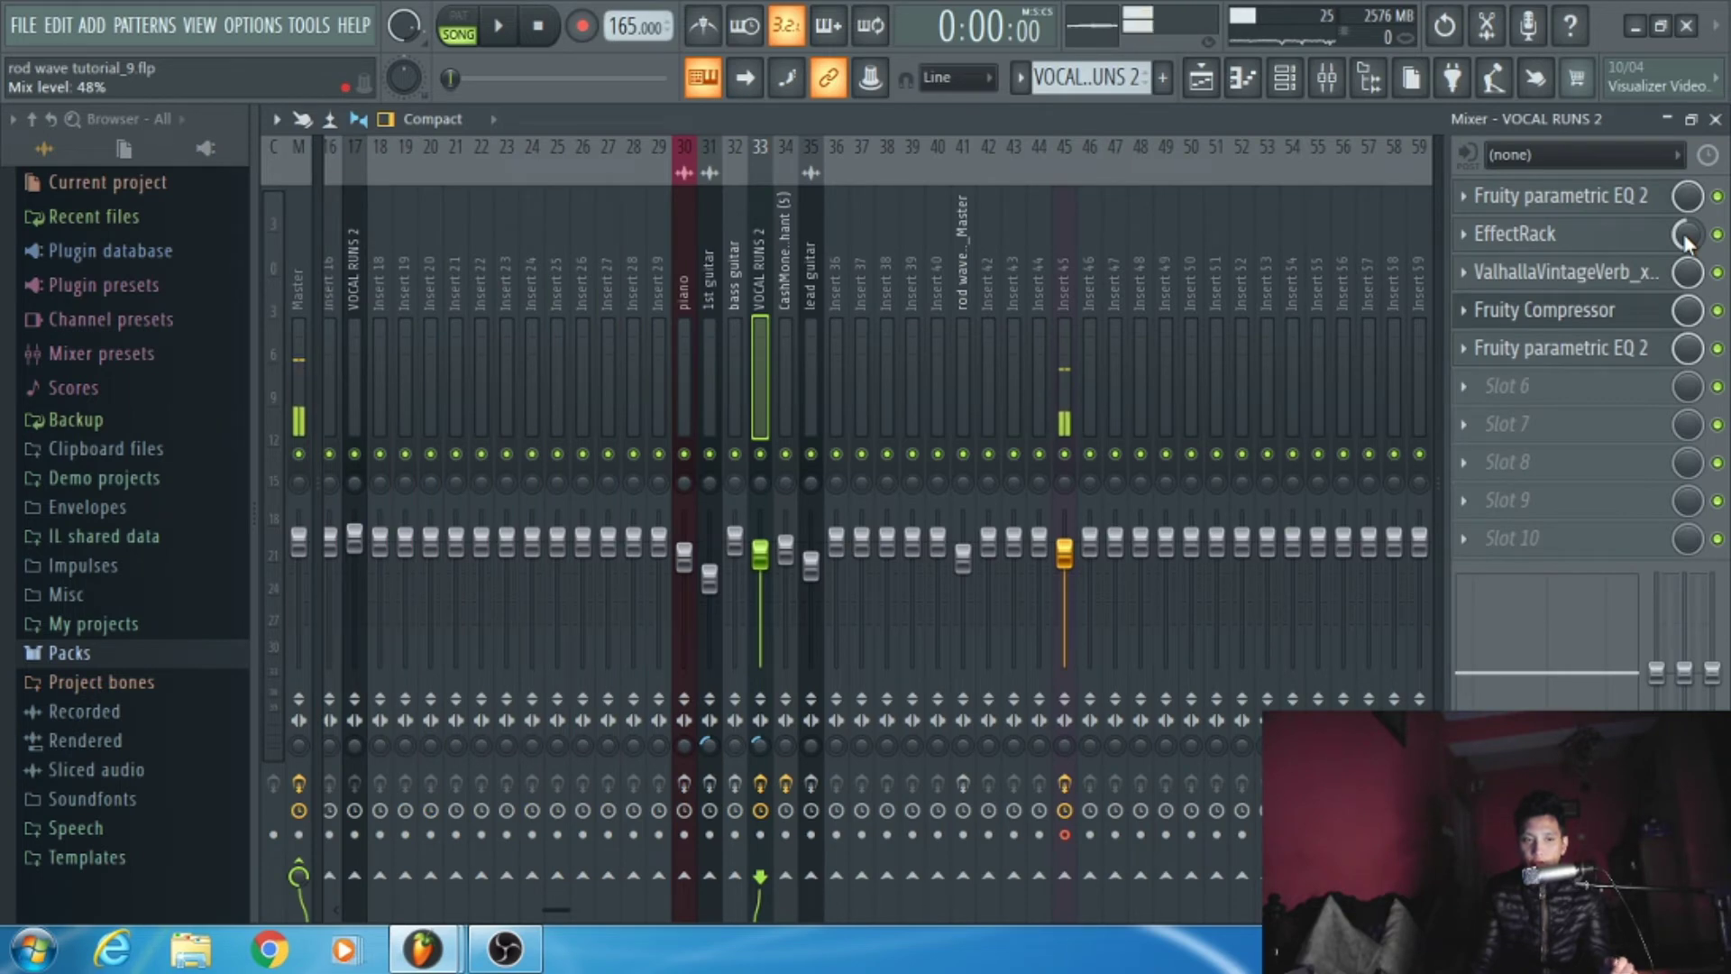
pyautogui.click(1586, 272)
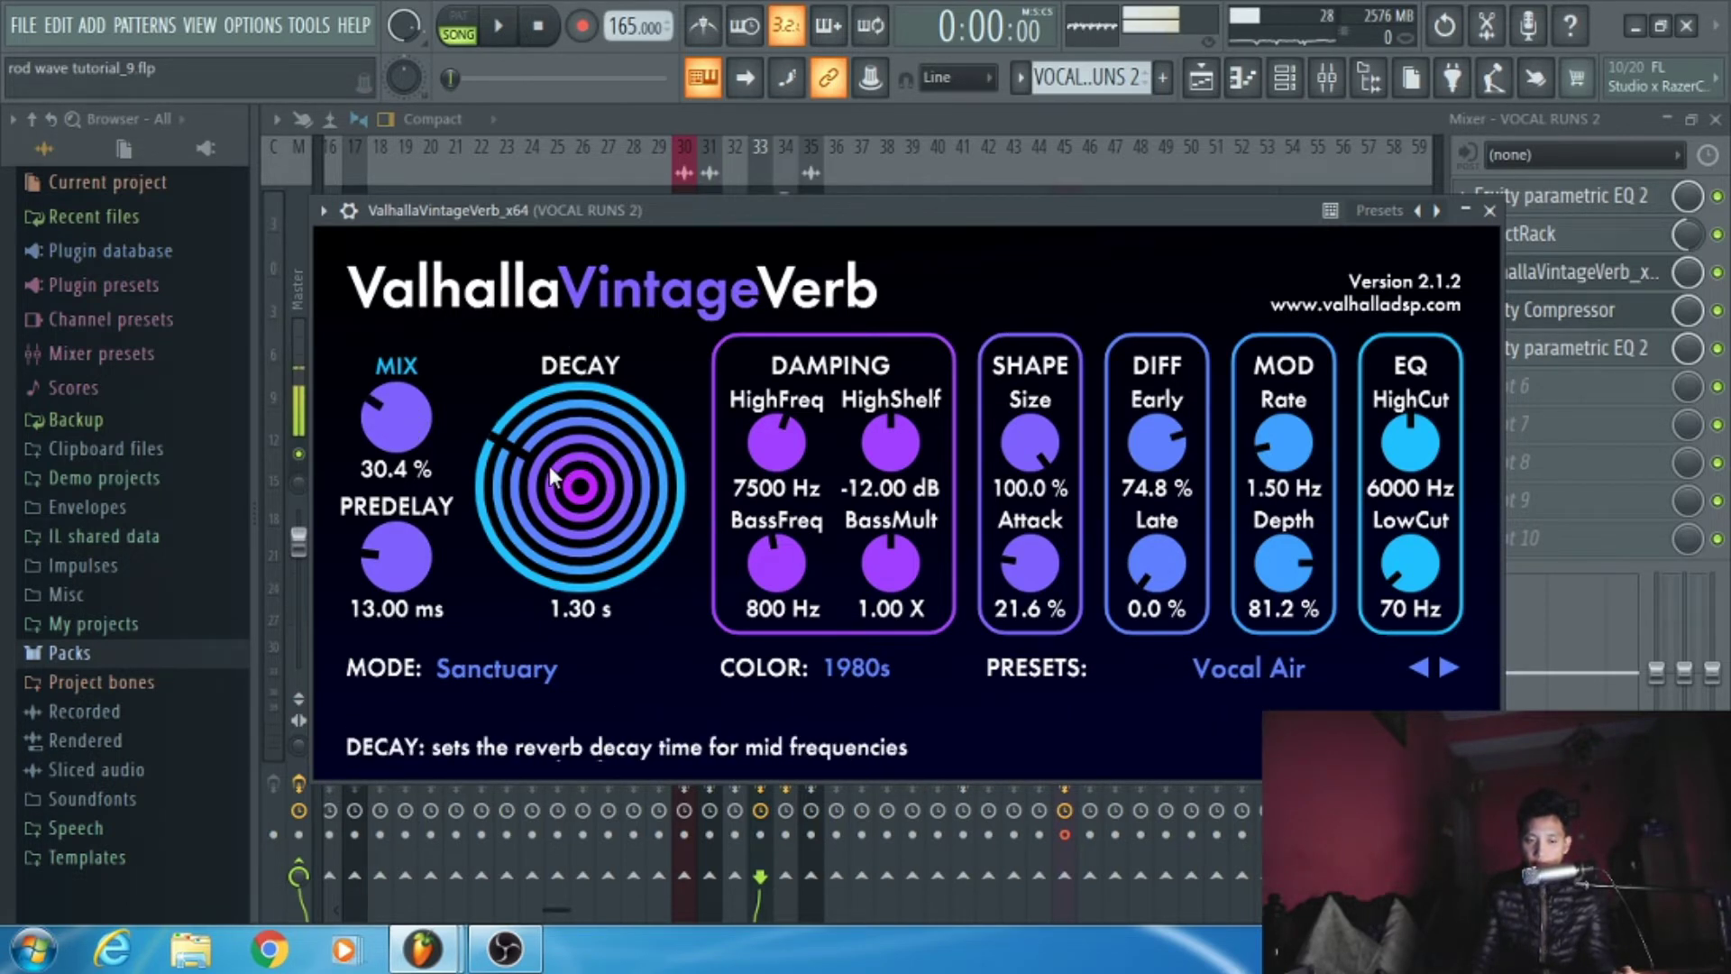
# Step: Examine the Fruity Compressor and last Fruity parametric EQ 2 settings on the VOCAL RUNS 2 mixer track, then play the song
pyautogui.click(1490, 211)
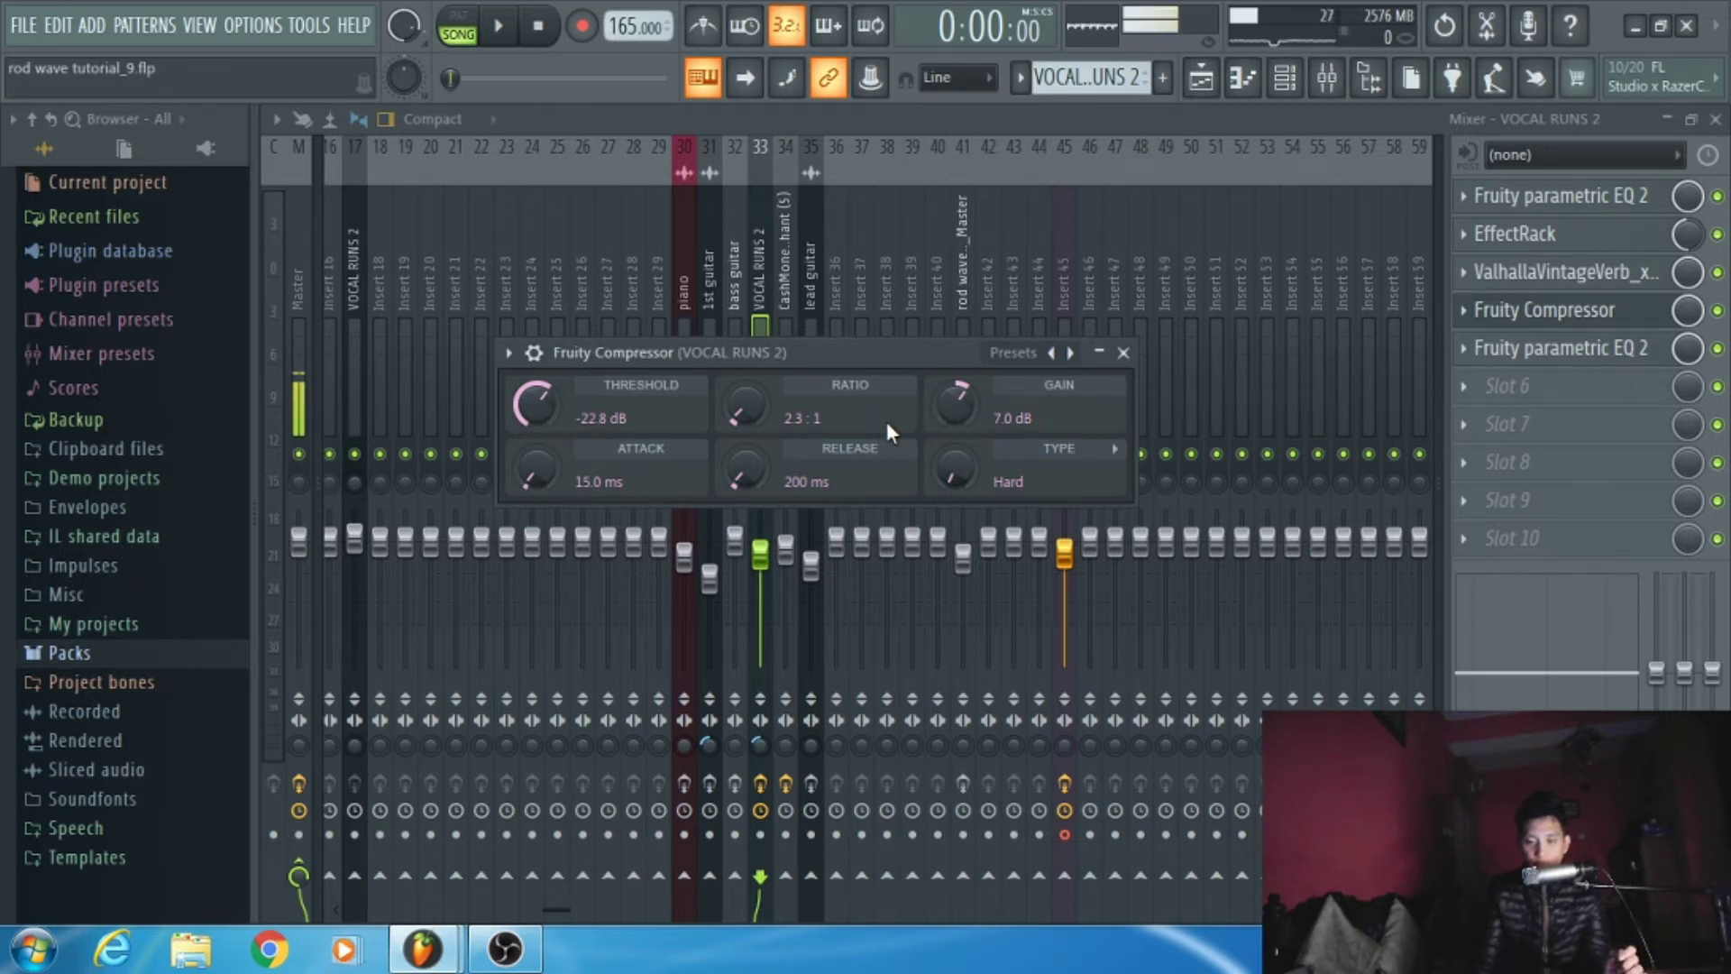
pyautogui.press('pagedown')
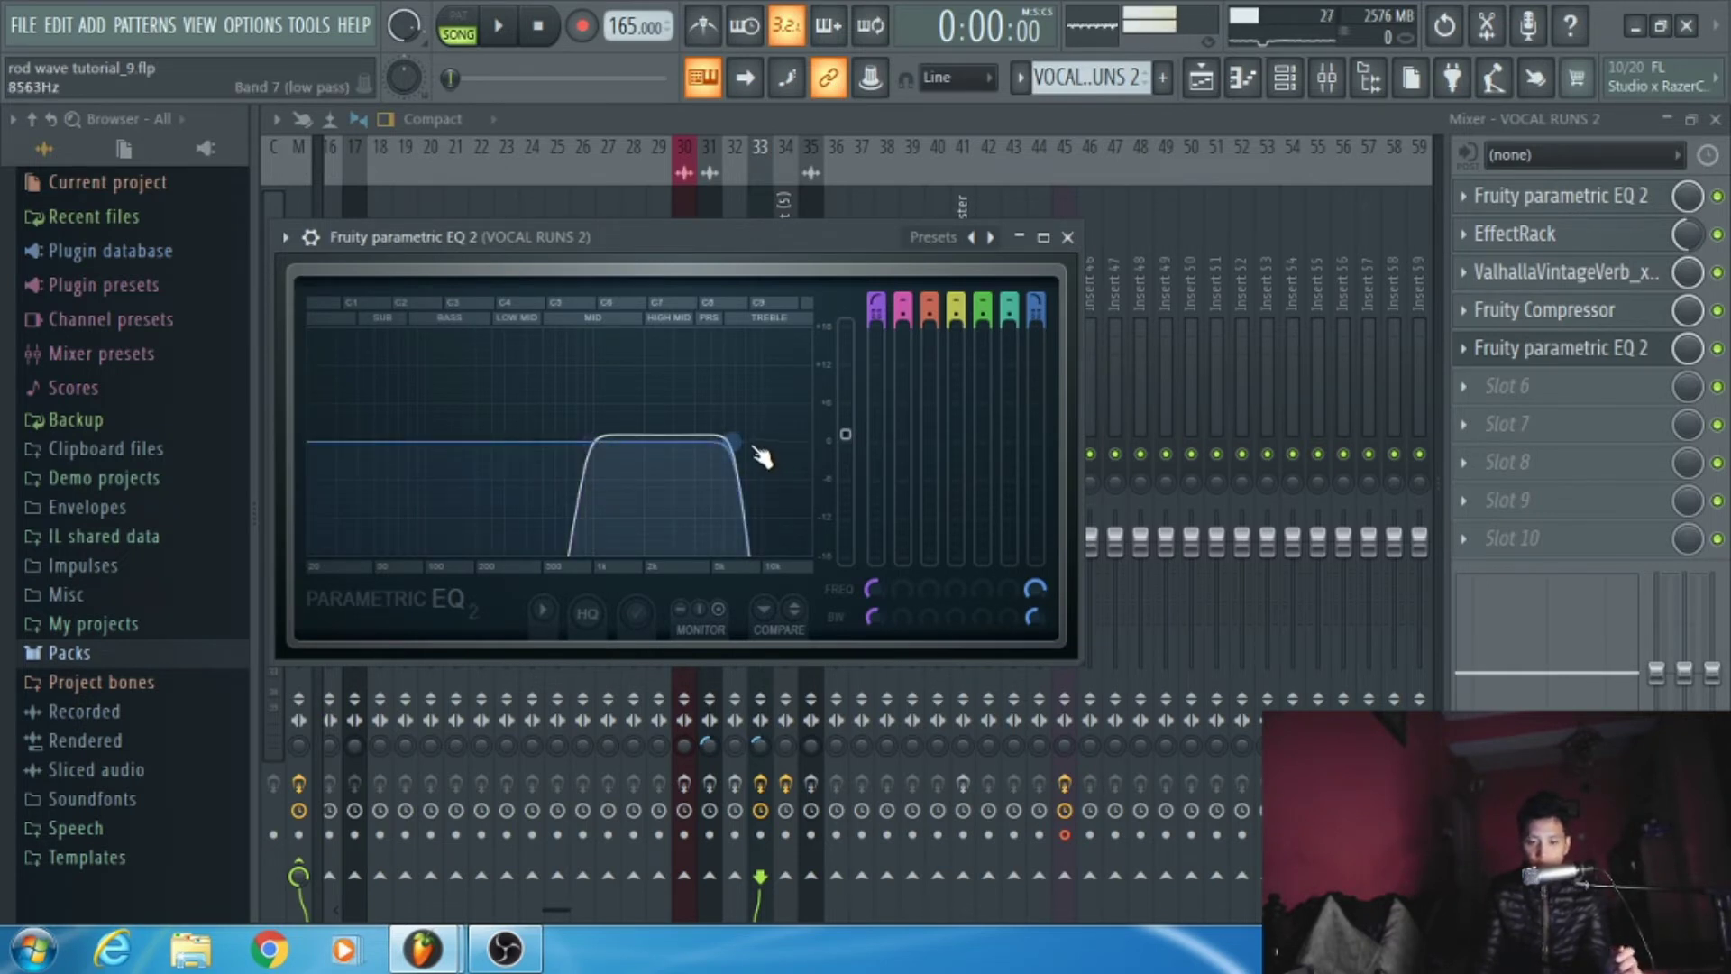
pyautogui.press('Escape')
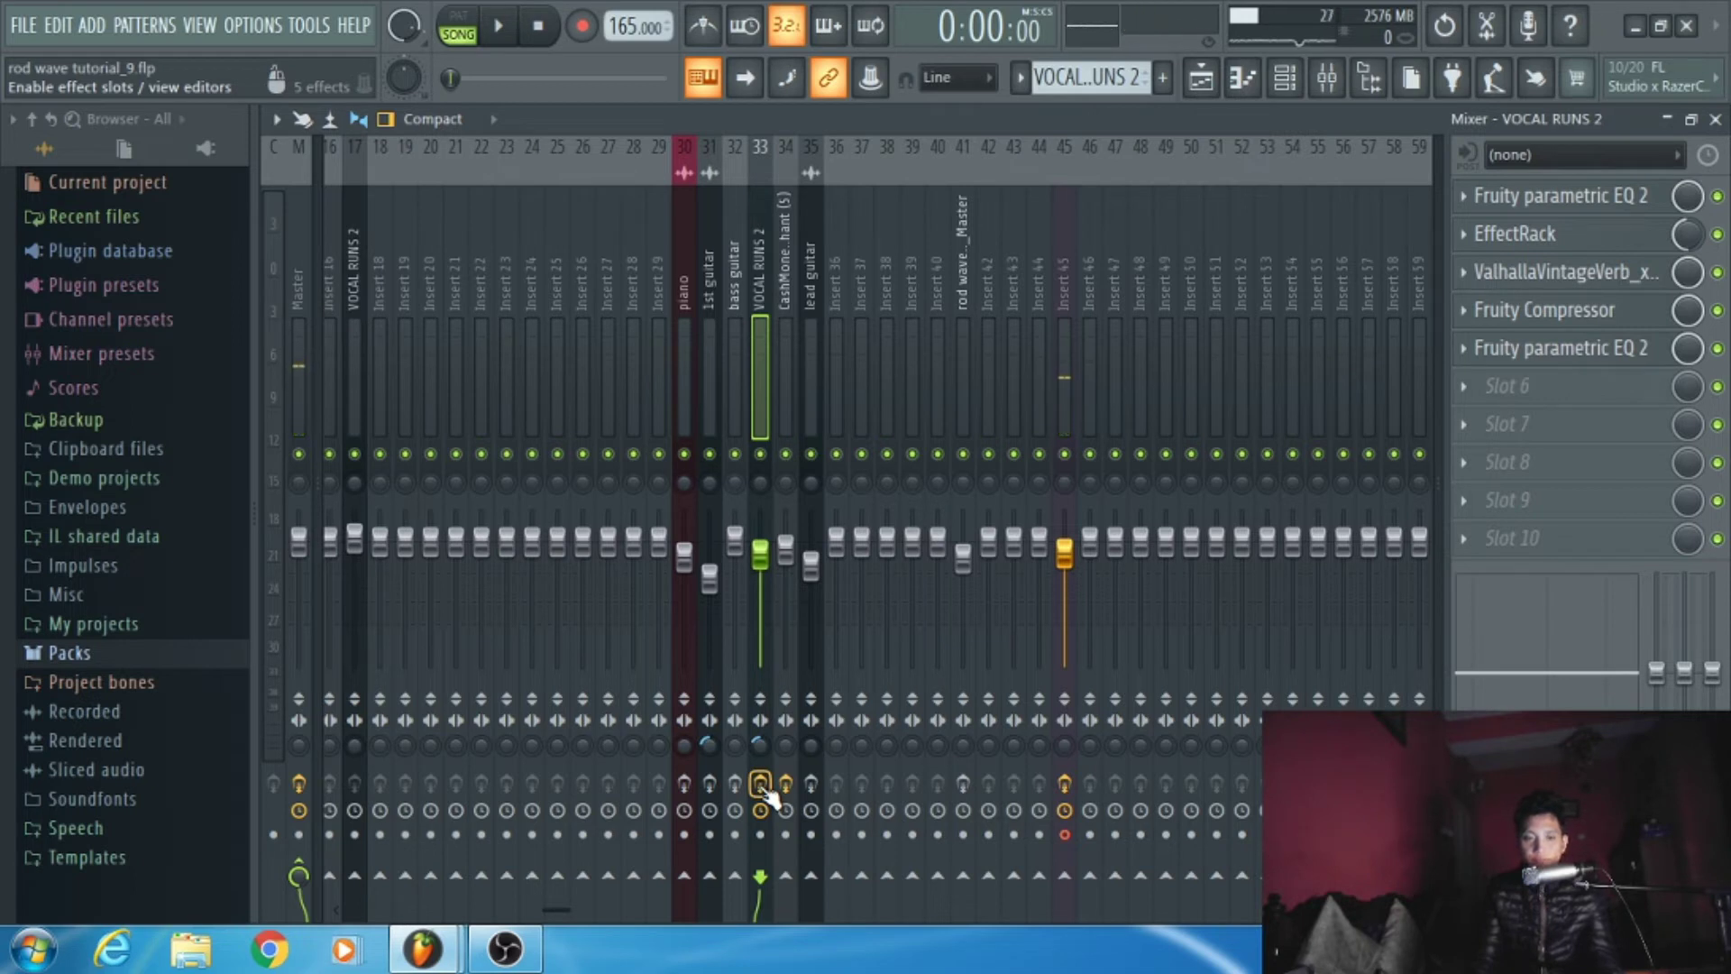
pyautogui.press('space')
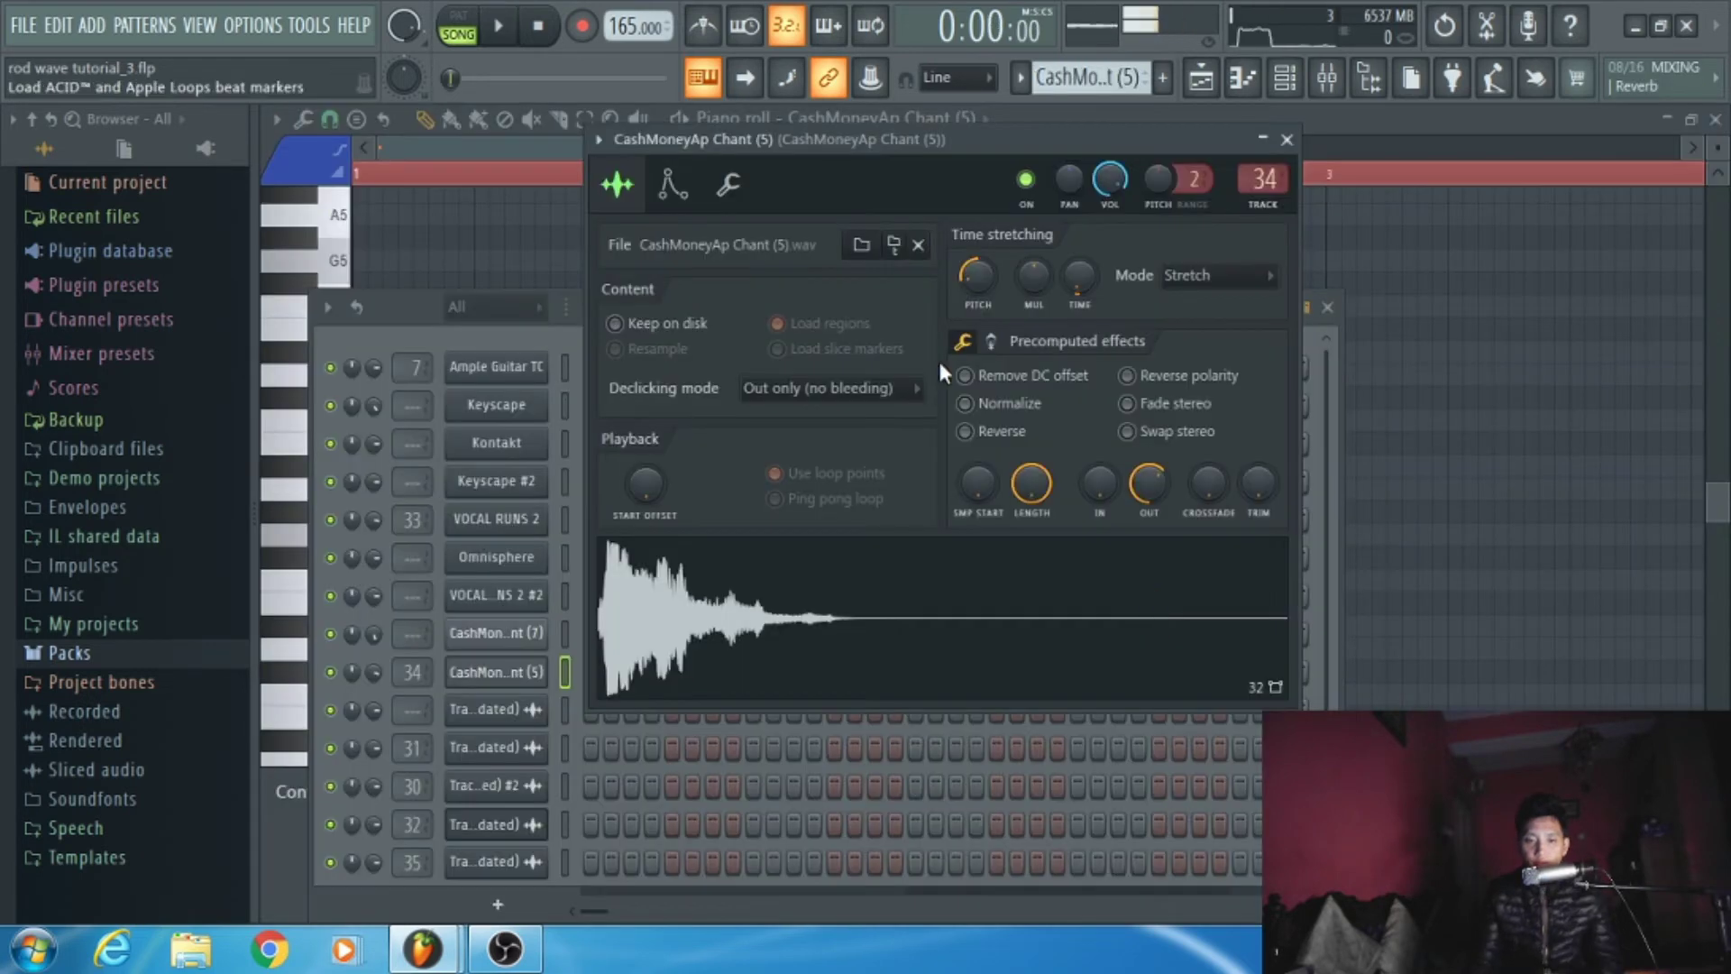
# Step: Preview the CashMoneyAp Chant (5) sample from its waveform in the channel settings
pyautogui.click(724, 620)
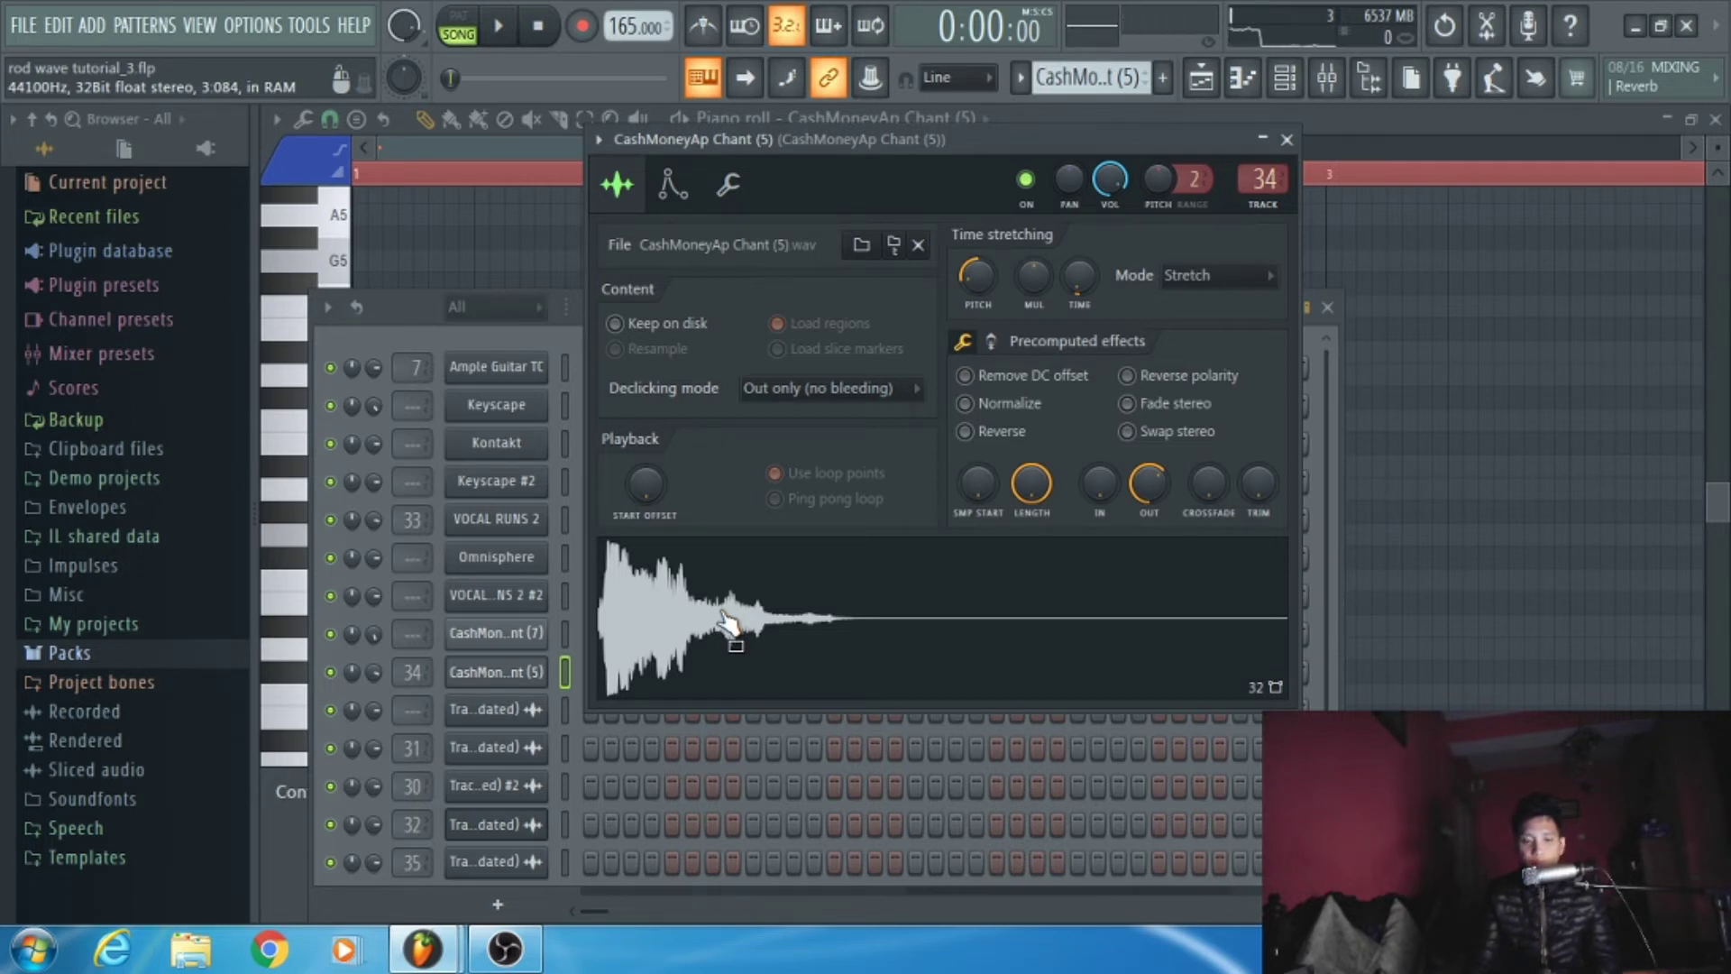
pyautogui.click(725, 622)
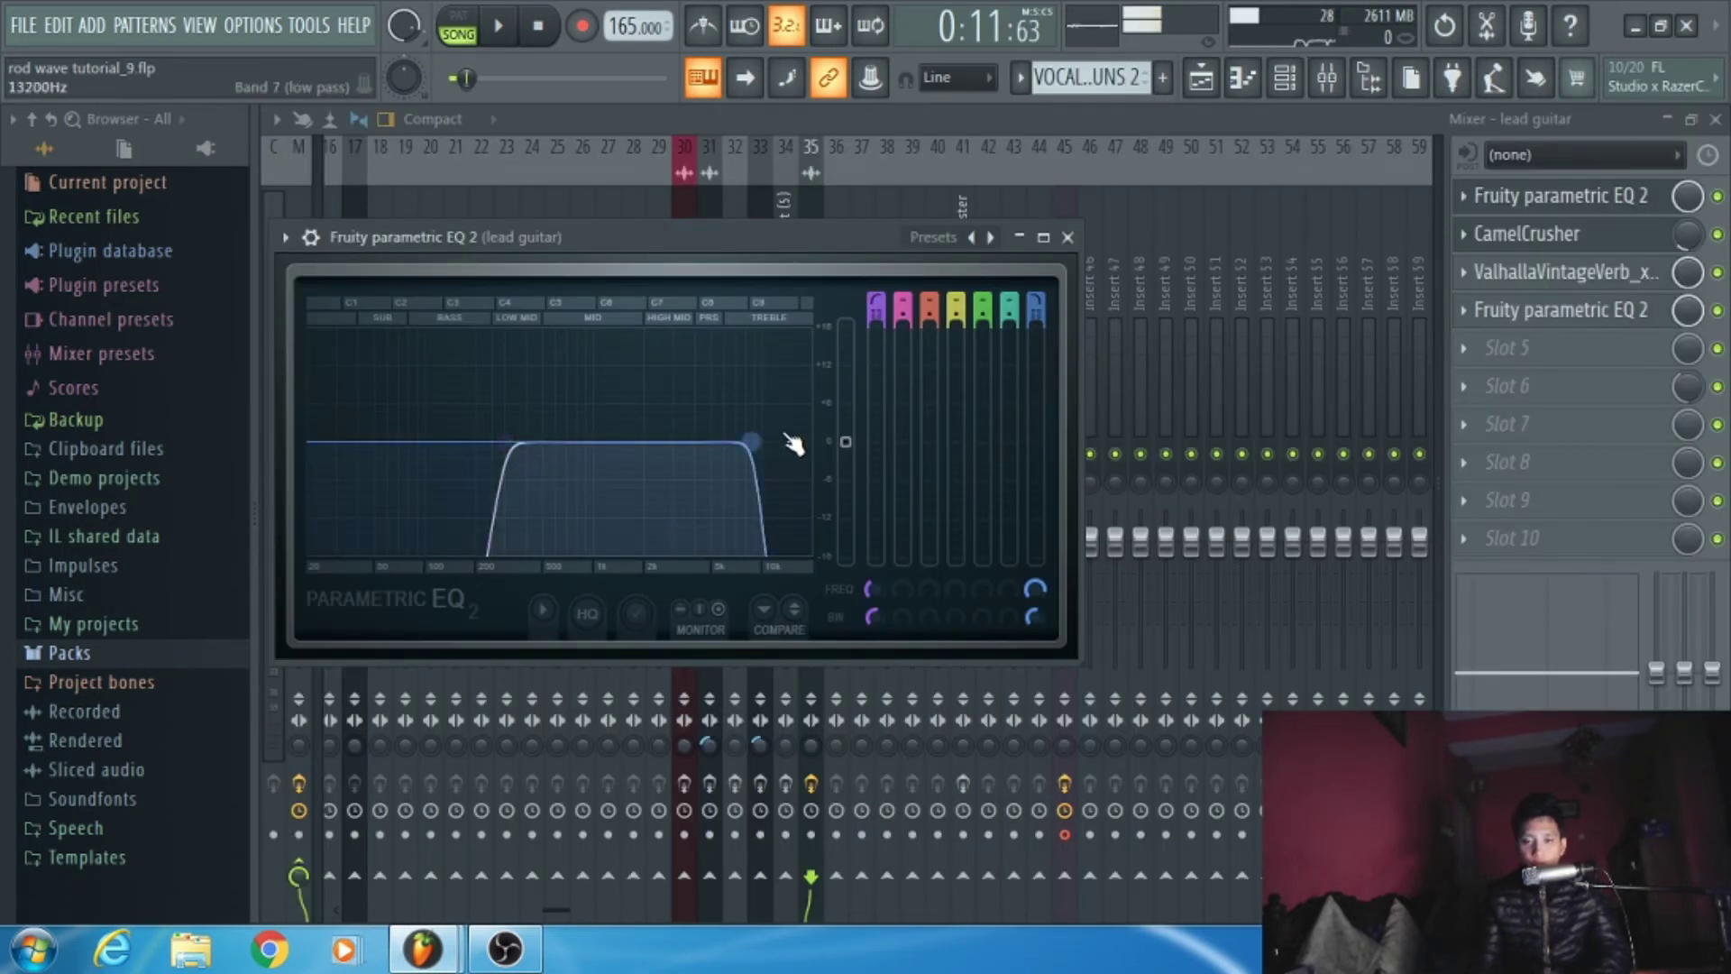
# Step: Examine the CamelCrusher settings on the lead guitar mixer track and close the plugin
pyautogui.click(1577, 243)
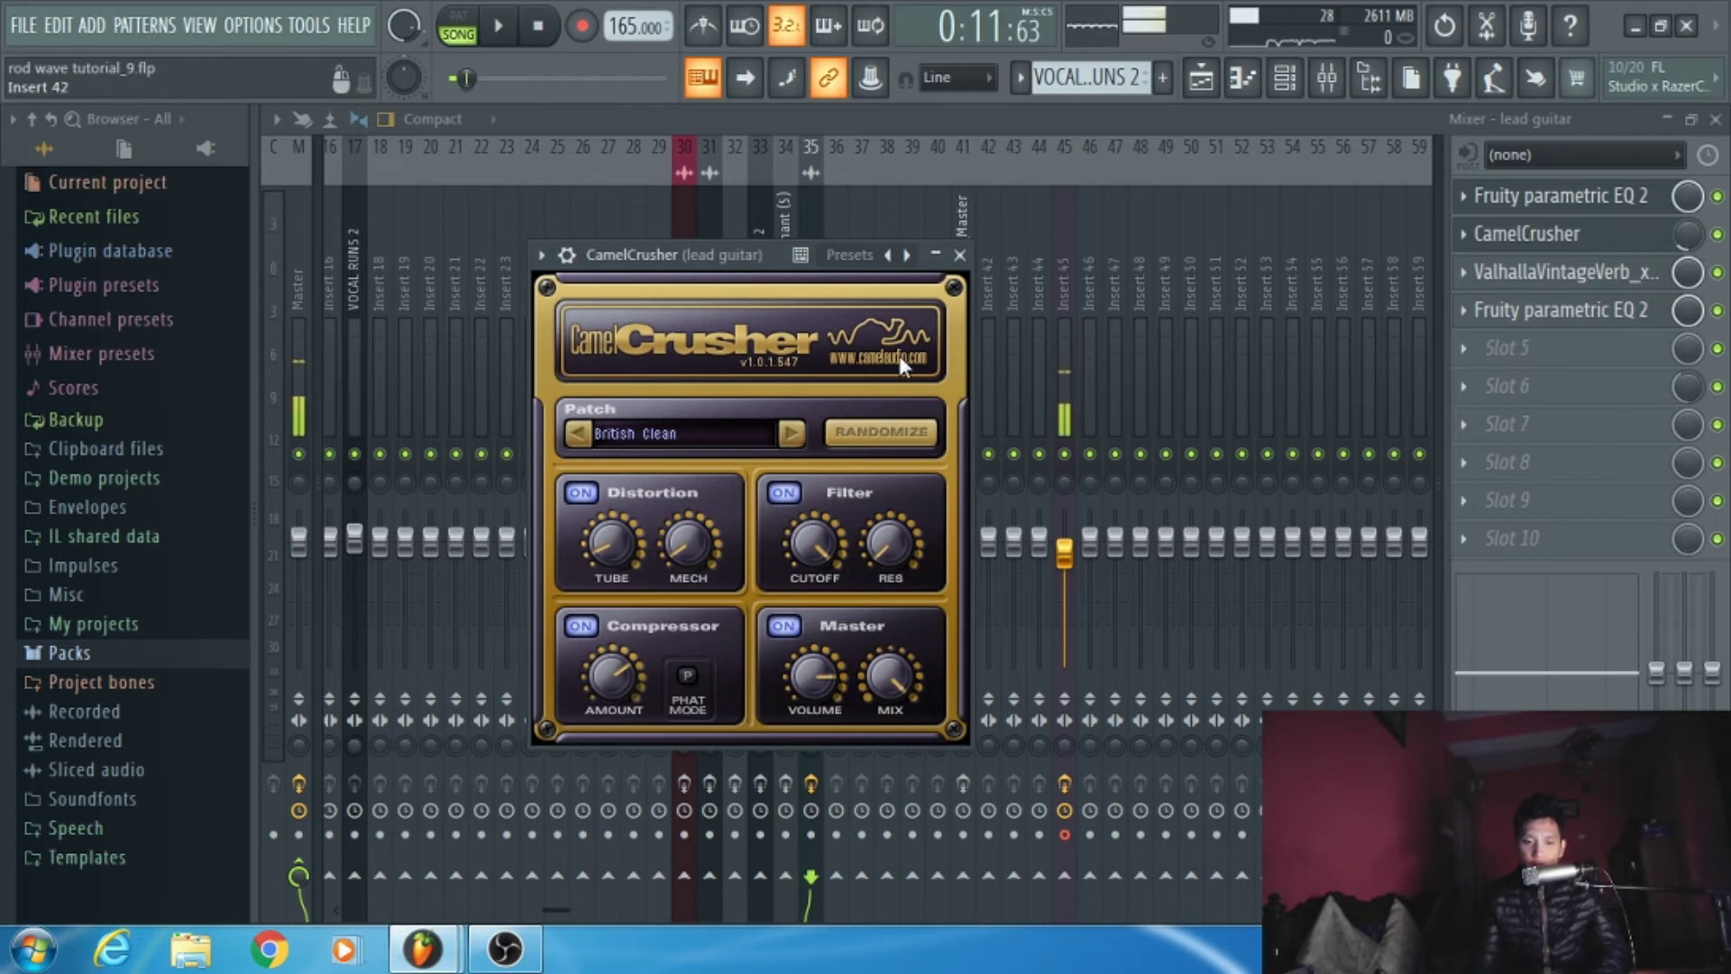
pyautogui.click(959, 255)
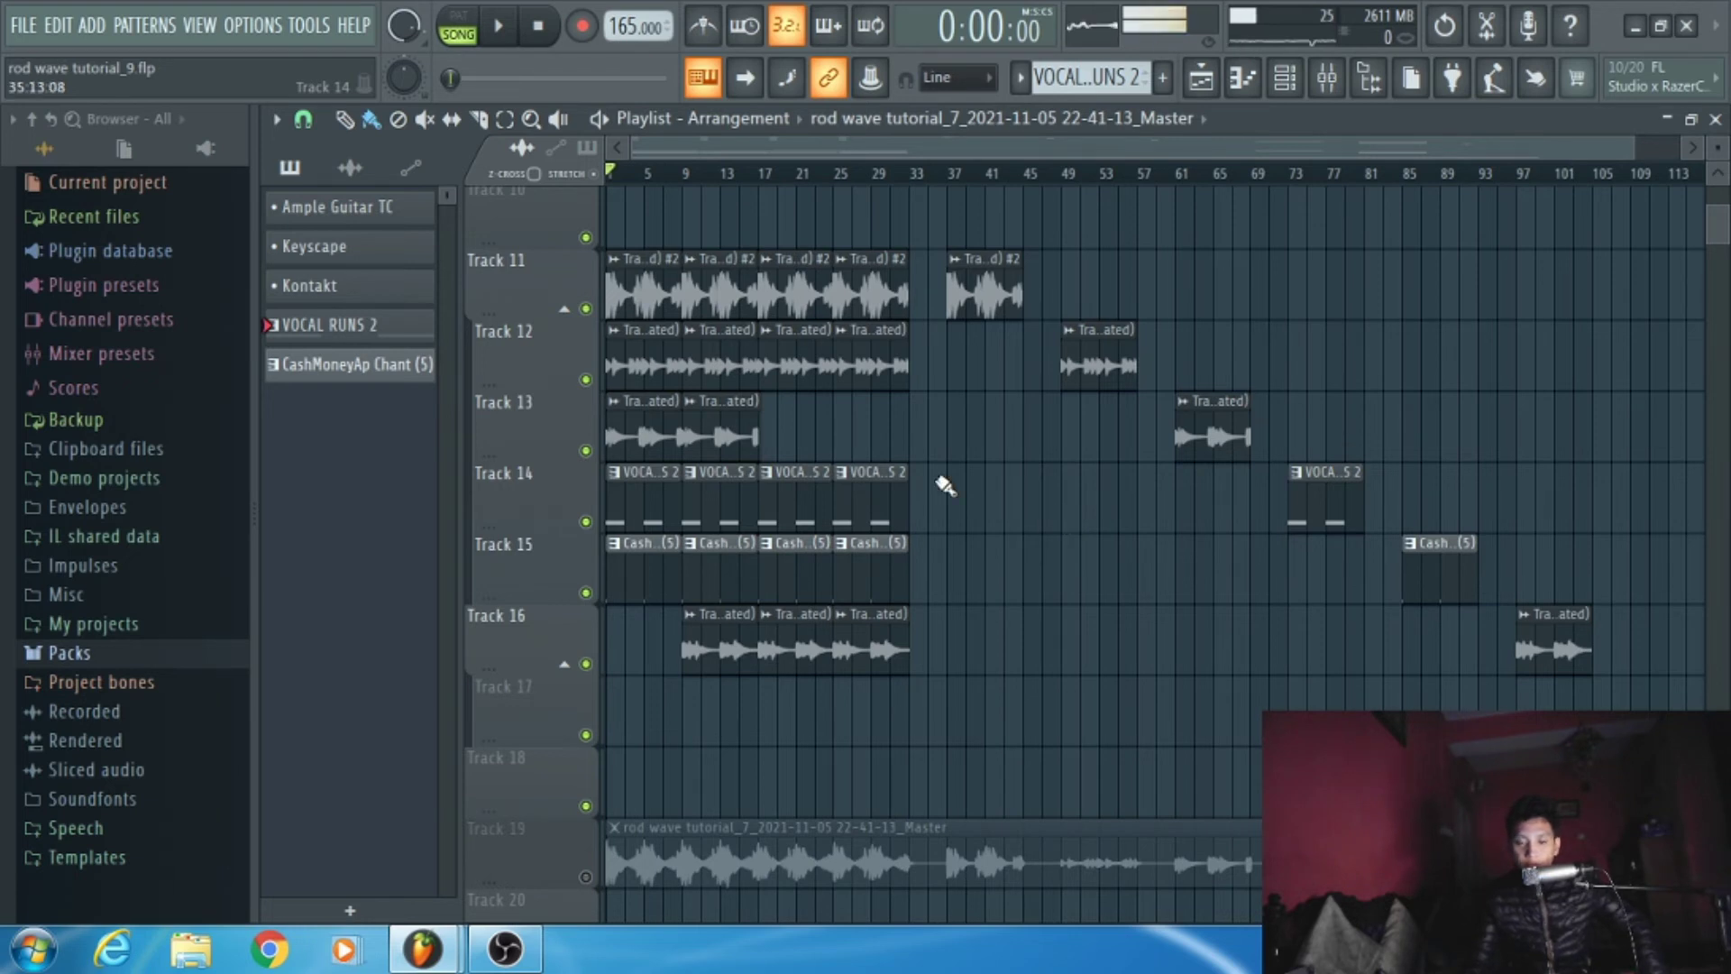
# Step: Solo Track 19, which holds the bounced master audio of the melody, in the playlist
pyautogui.scroll(-1, 685, 631)
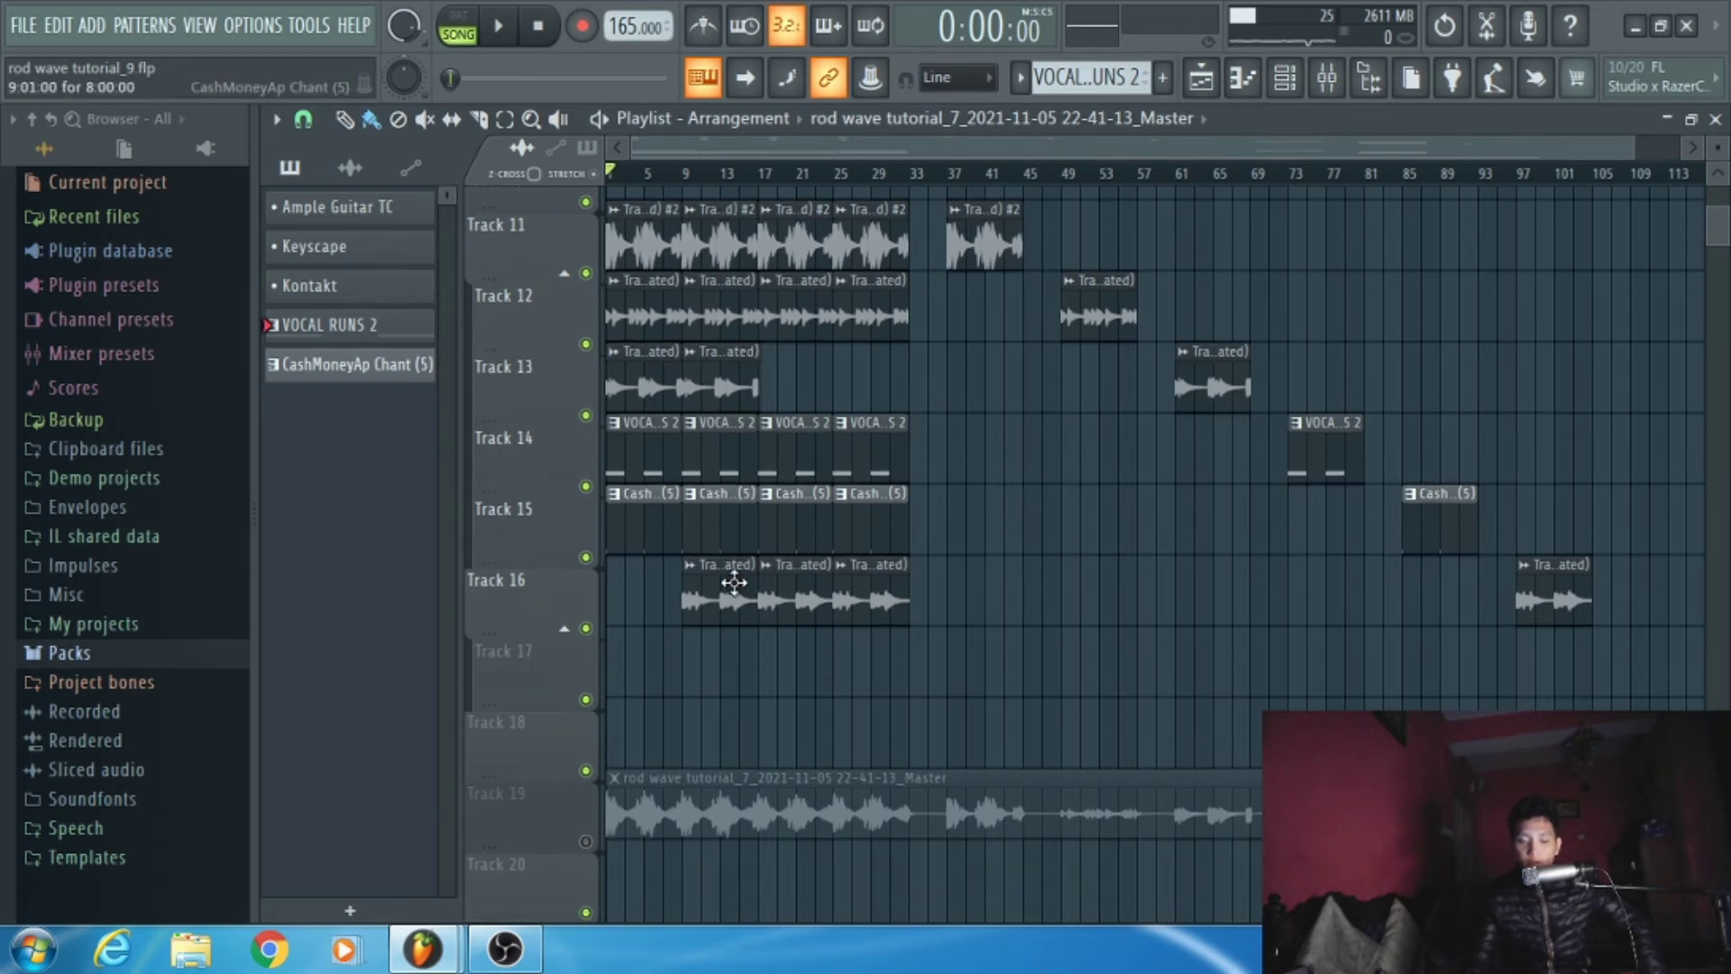
pyautogui.rightClick(586, 805)
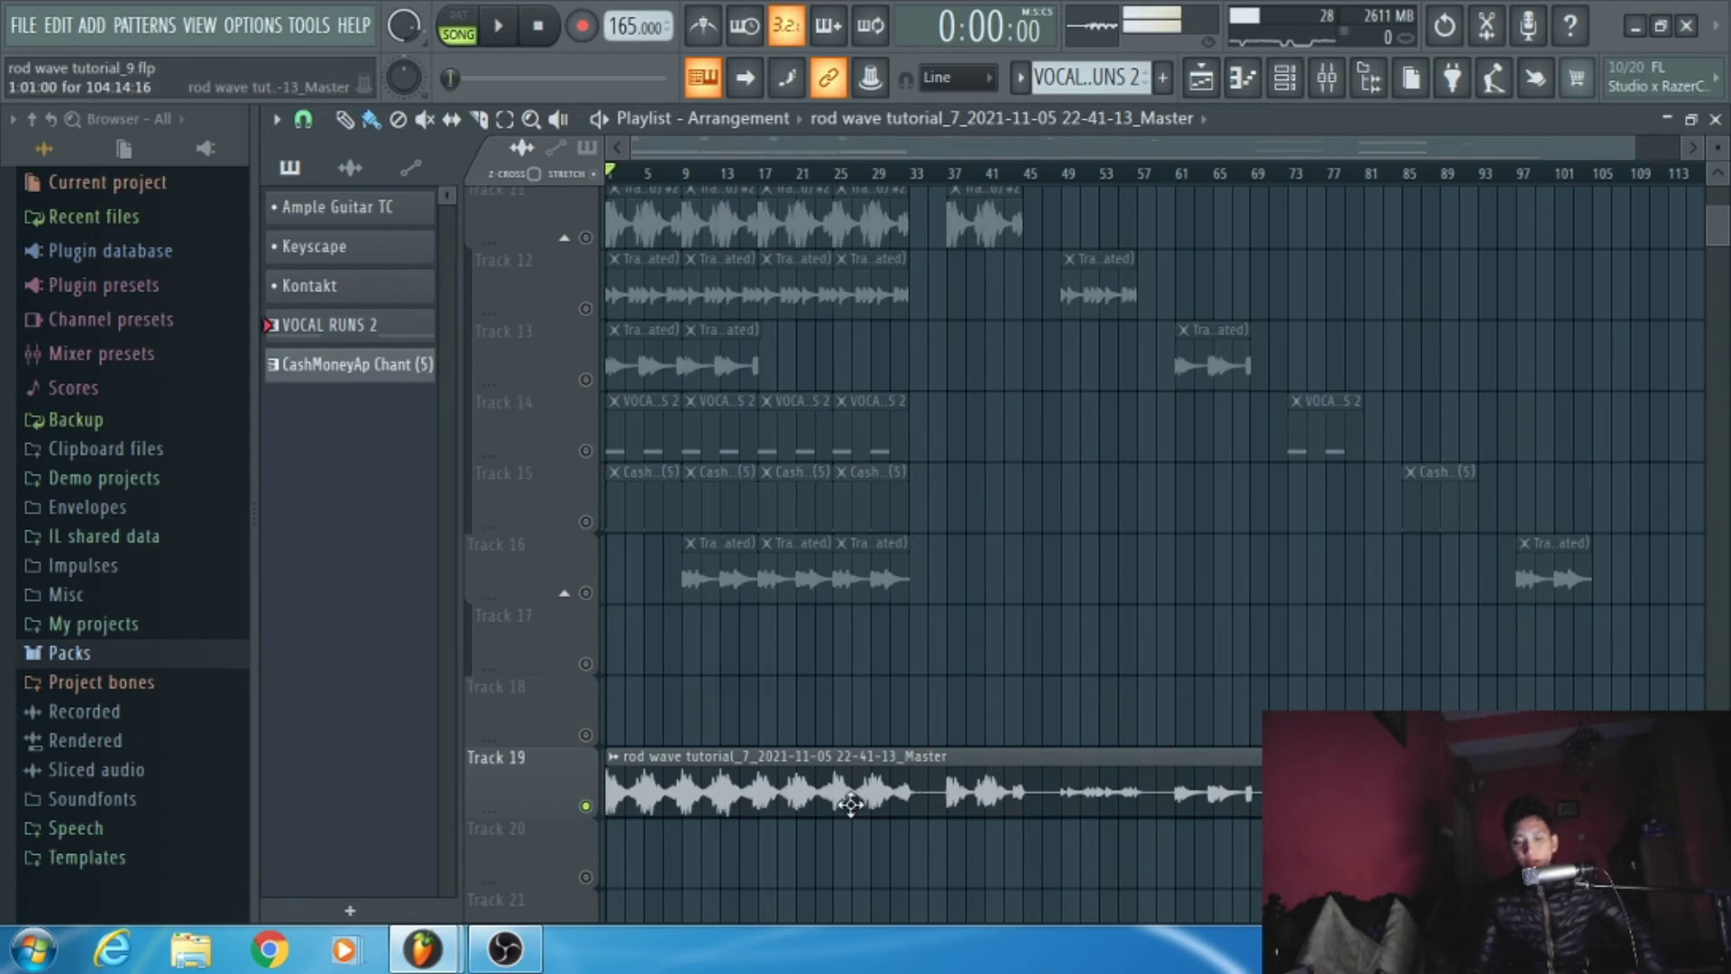
# Step: Examine the SketchCassette II and Fruity parametric EQ 2 effects on the bounced rod wave master's mixer track
pyautogui.press('F9')
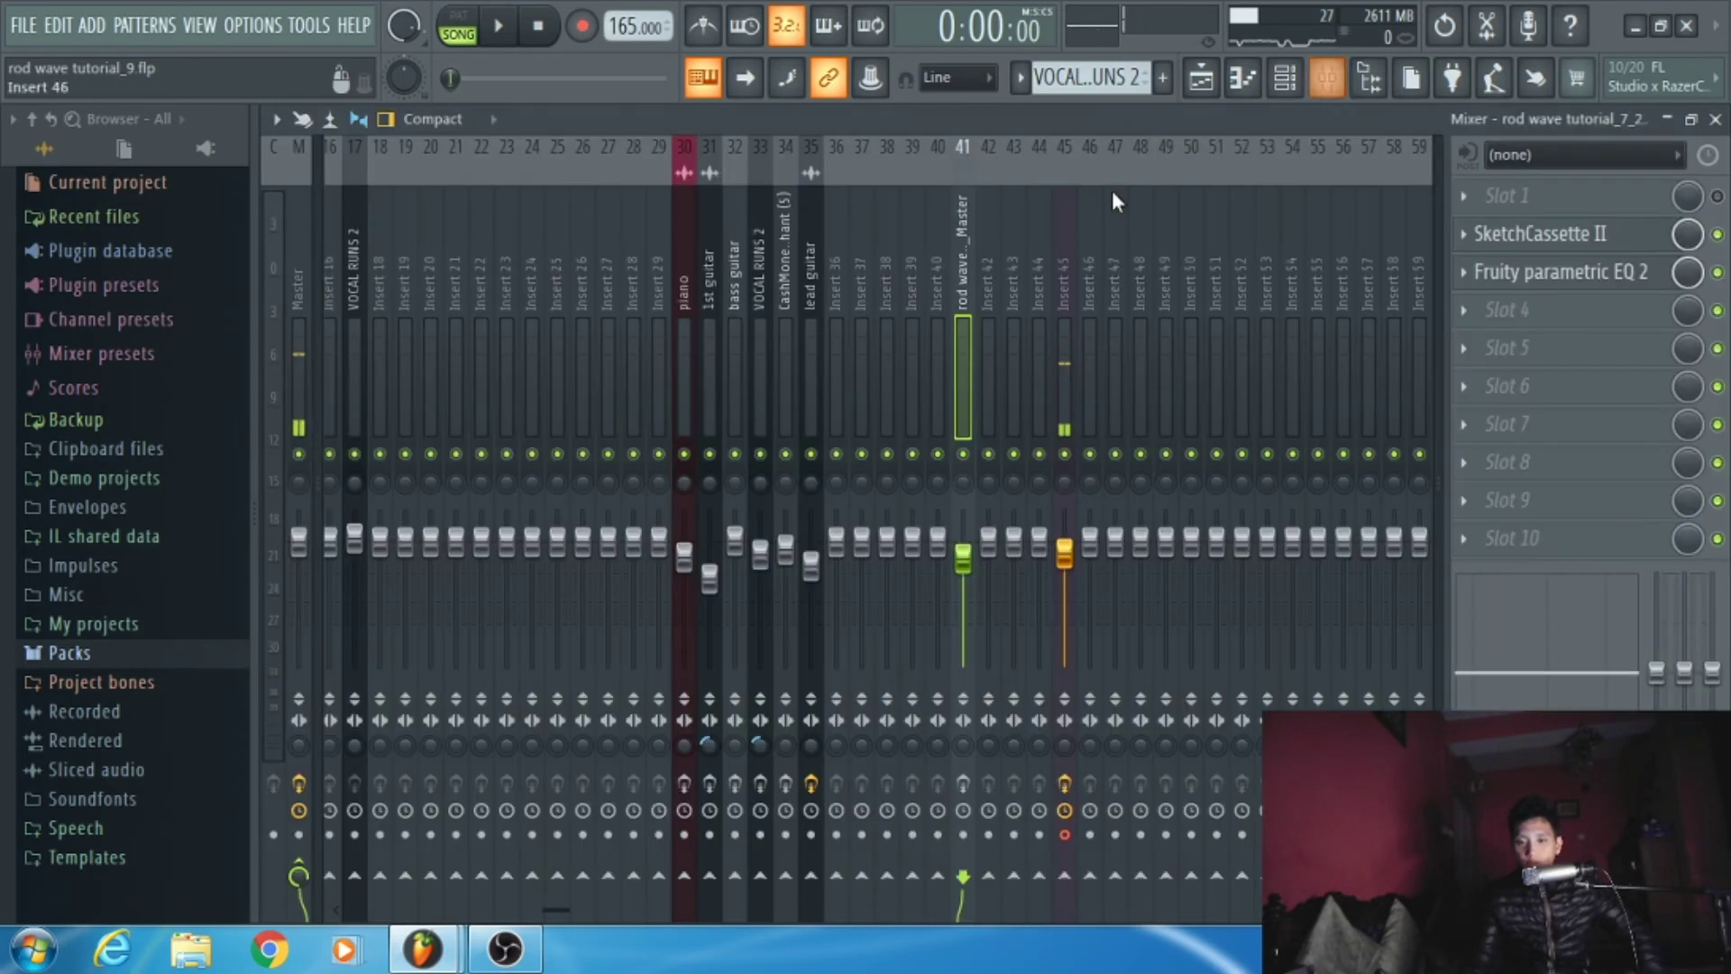
pyautogui.click(1540, 233)
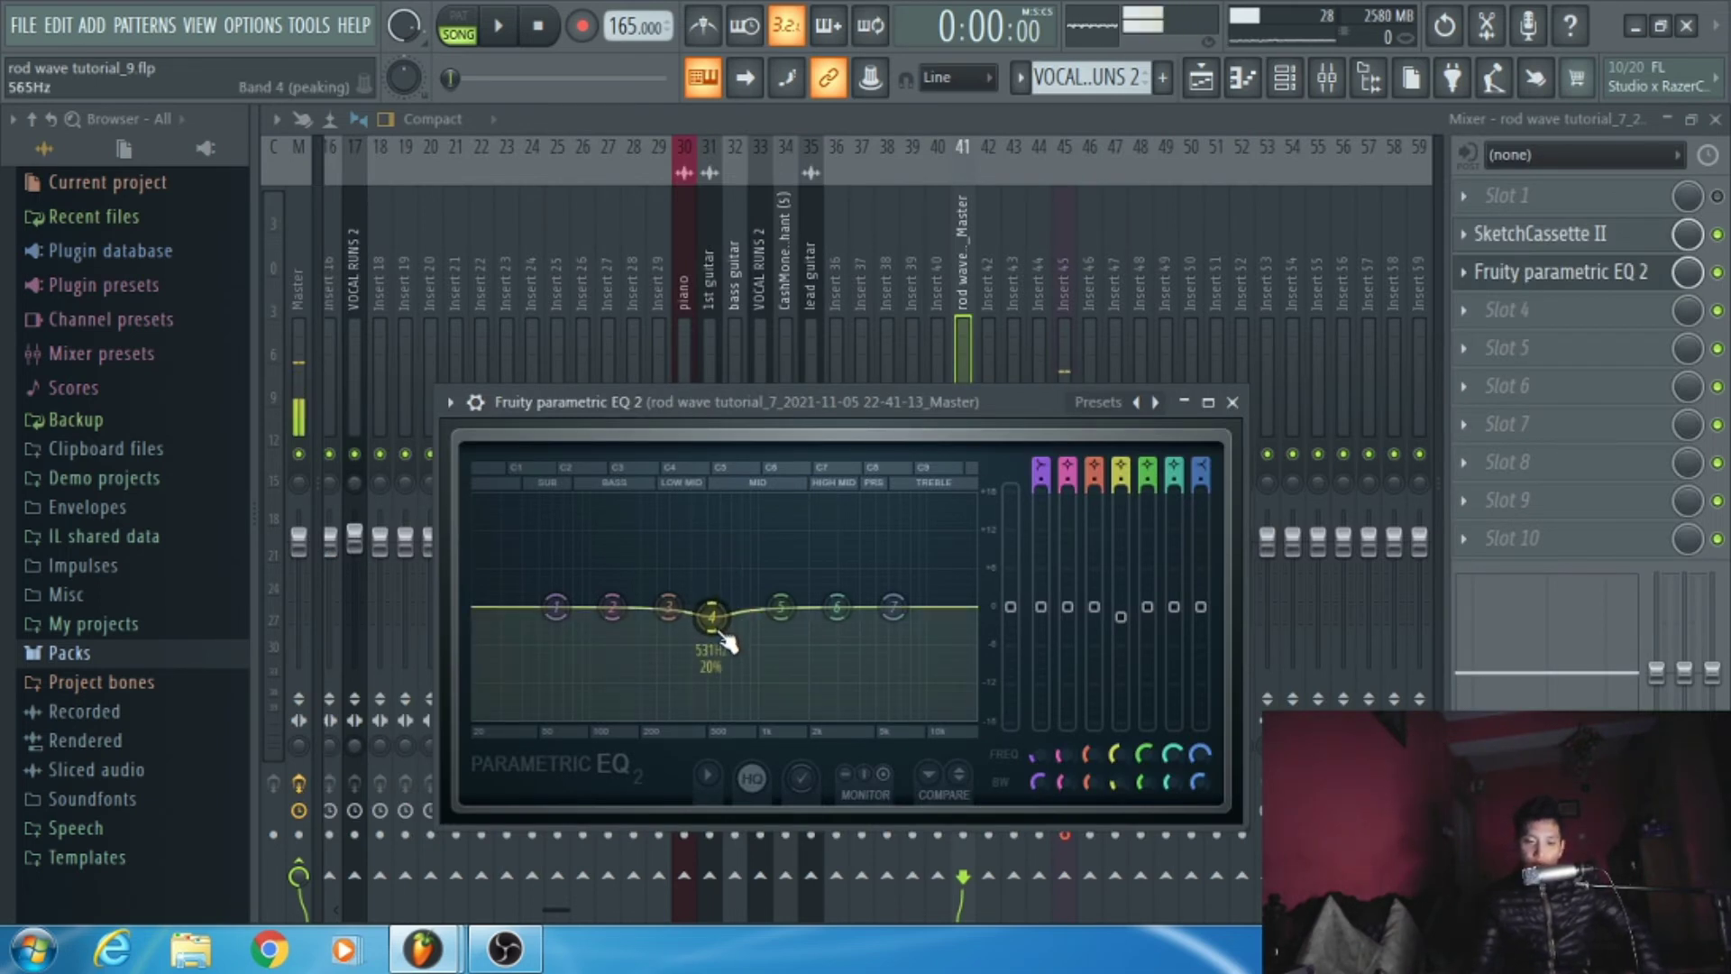
pyautogui.click(1233, 403)
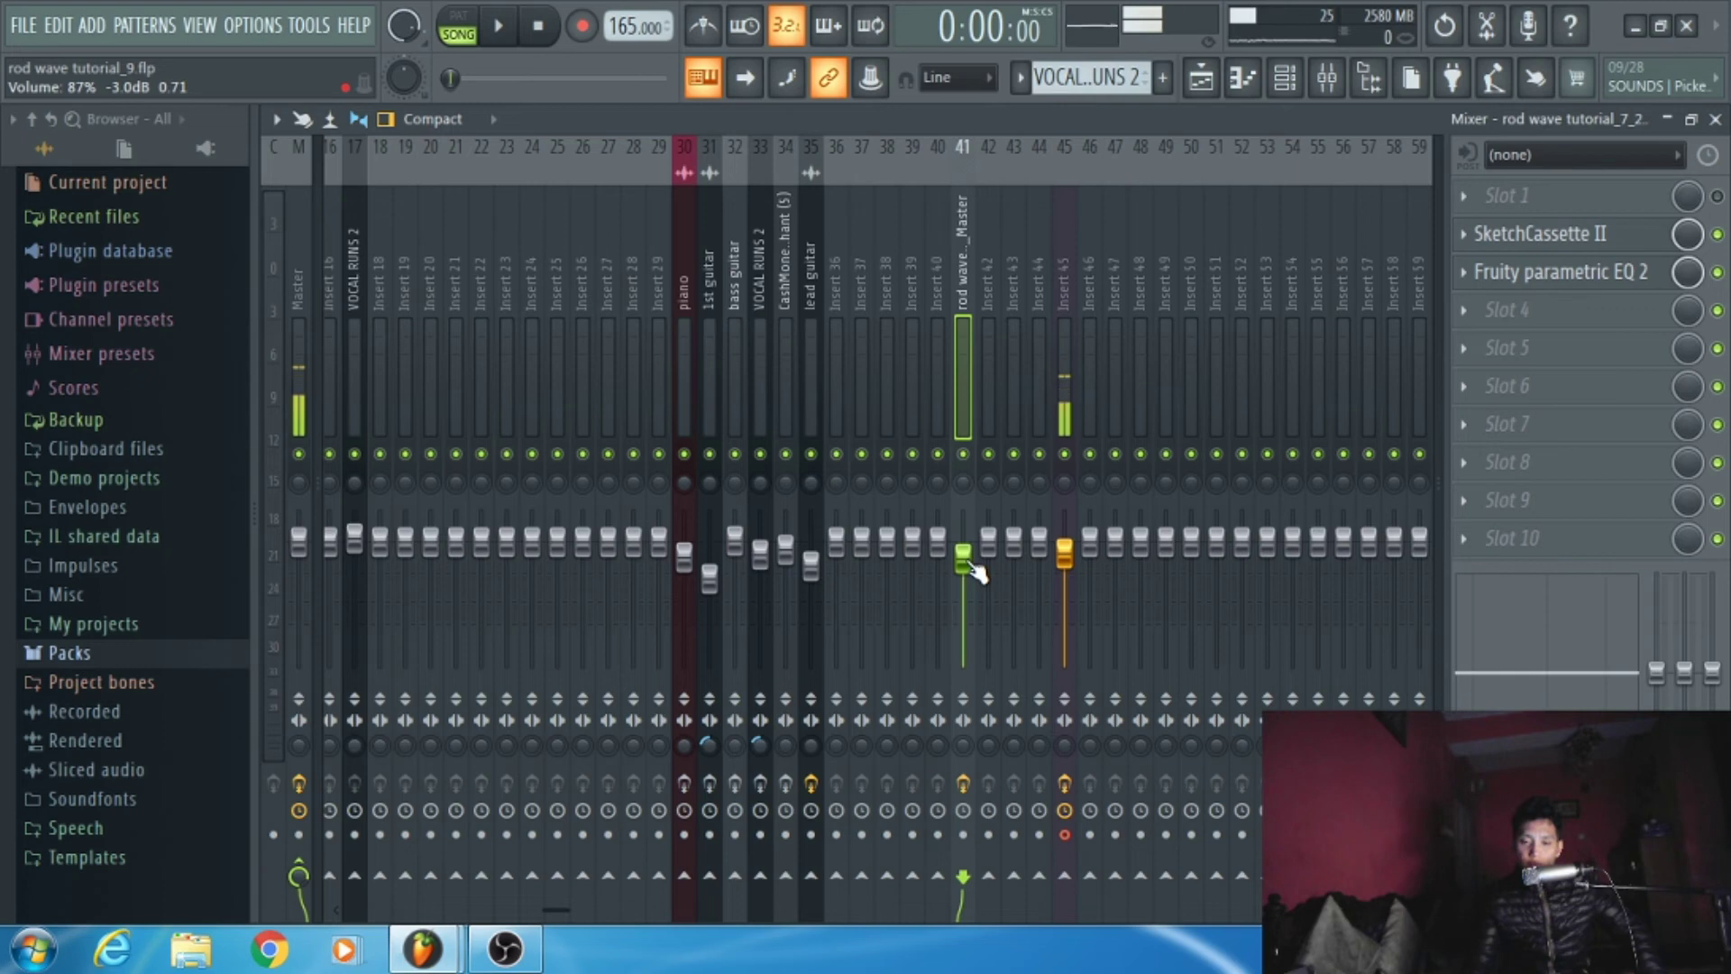
# Step: Examine the Ozone 9 Imager, Fruity parametric EQ 2 and FabFilter Pro-L 2 settings on the Master mixer track
pyautogui.click(299, 379)
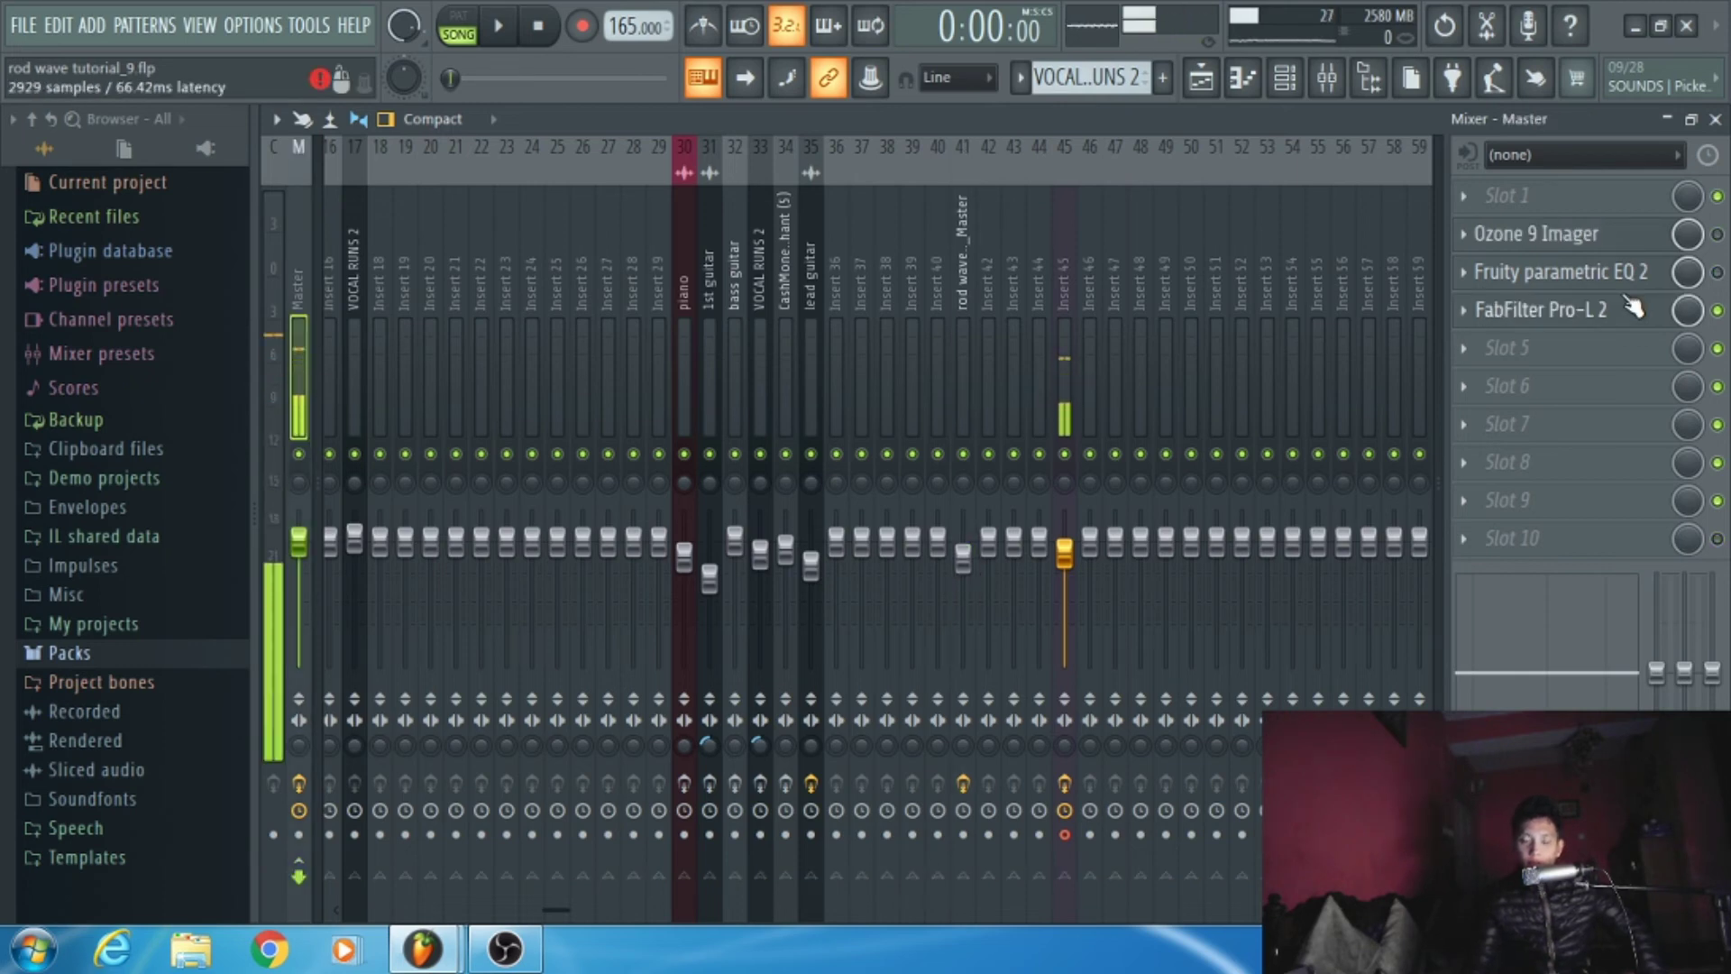
pyautogui.click(1555, 234)
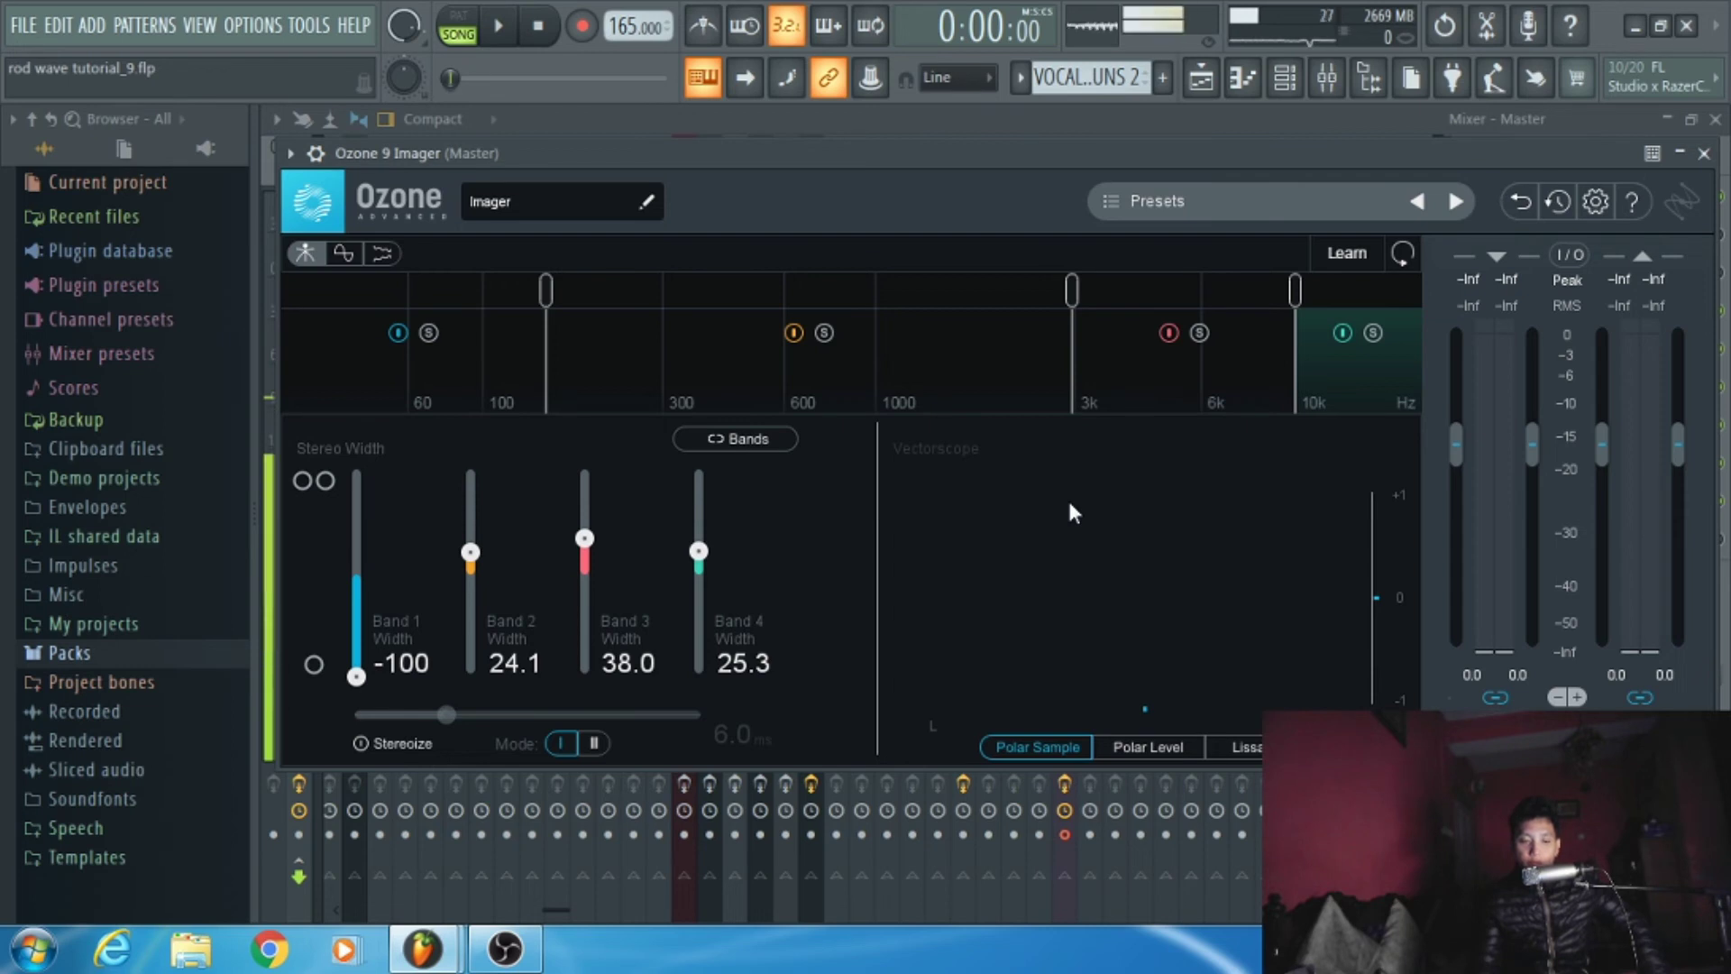
pyautogui.moveTo(545, 361)
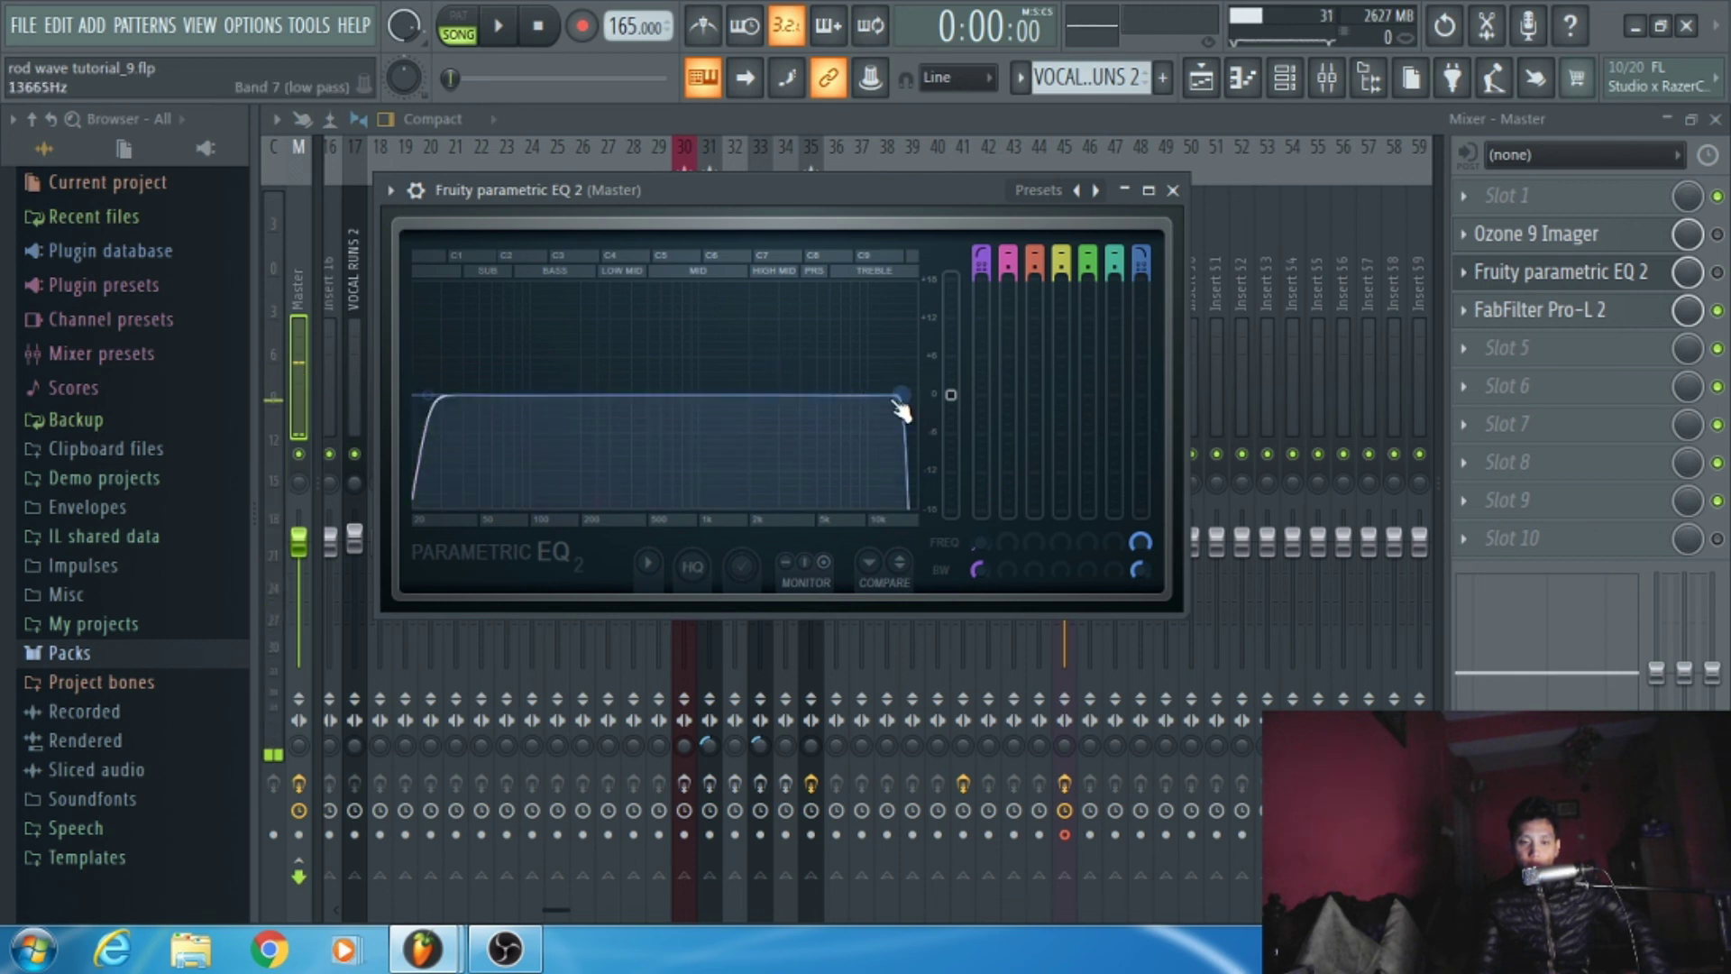
pyautogui.moveTo(899, 407); pyautogui.dragTo(914, 411)
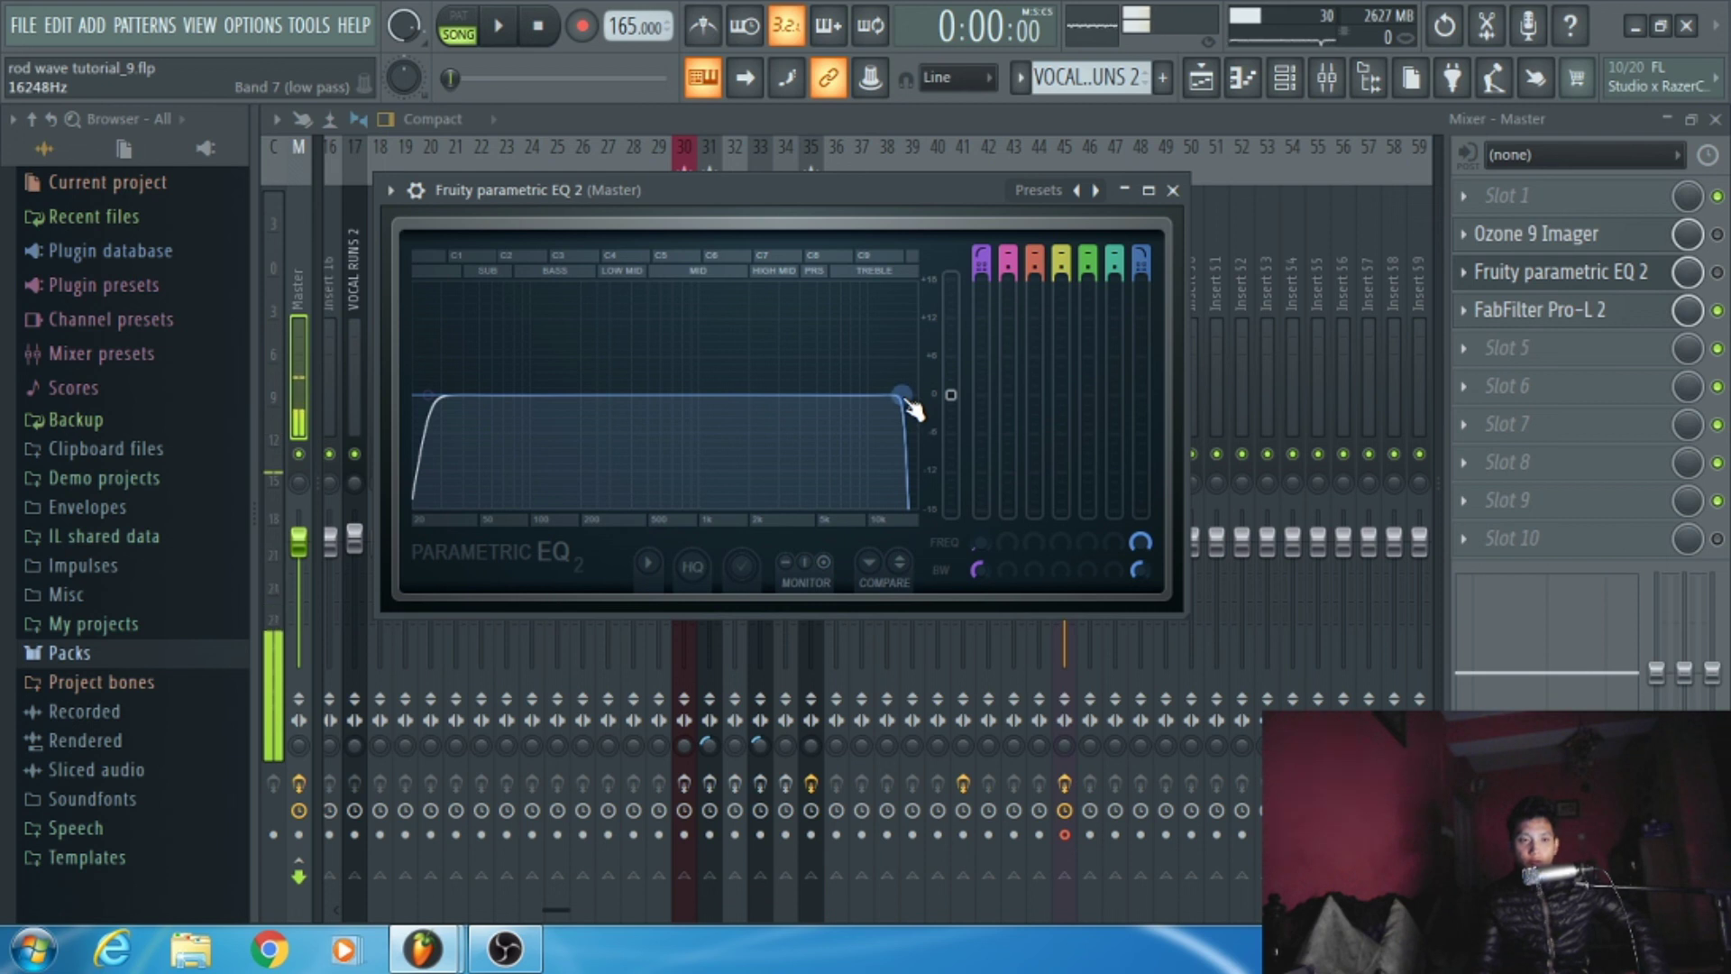
pyautogui.click(1540, 310)
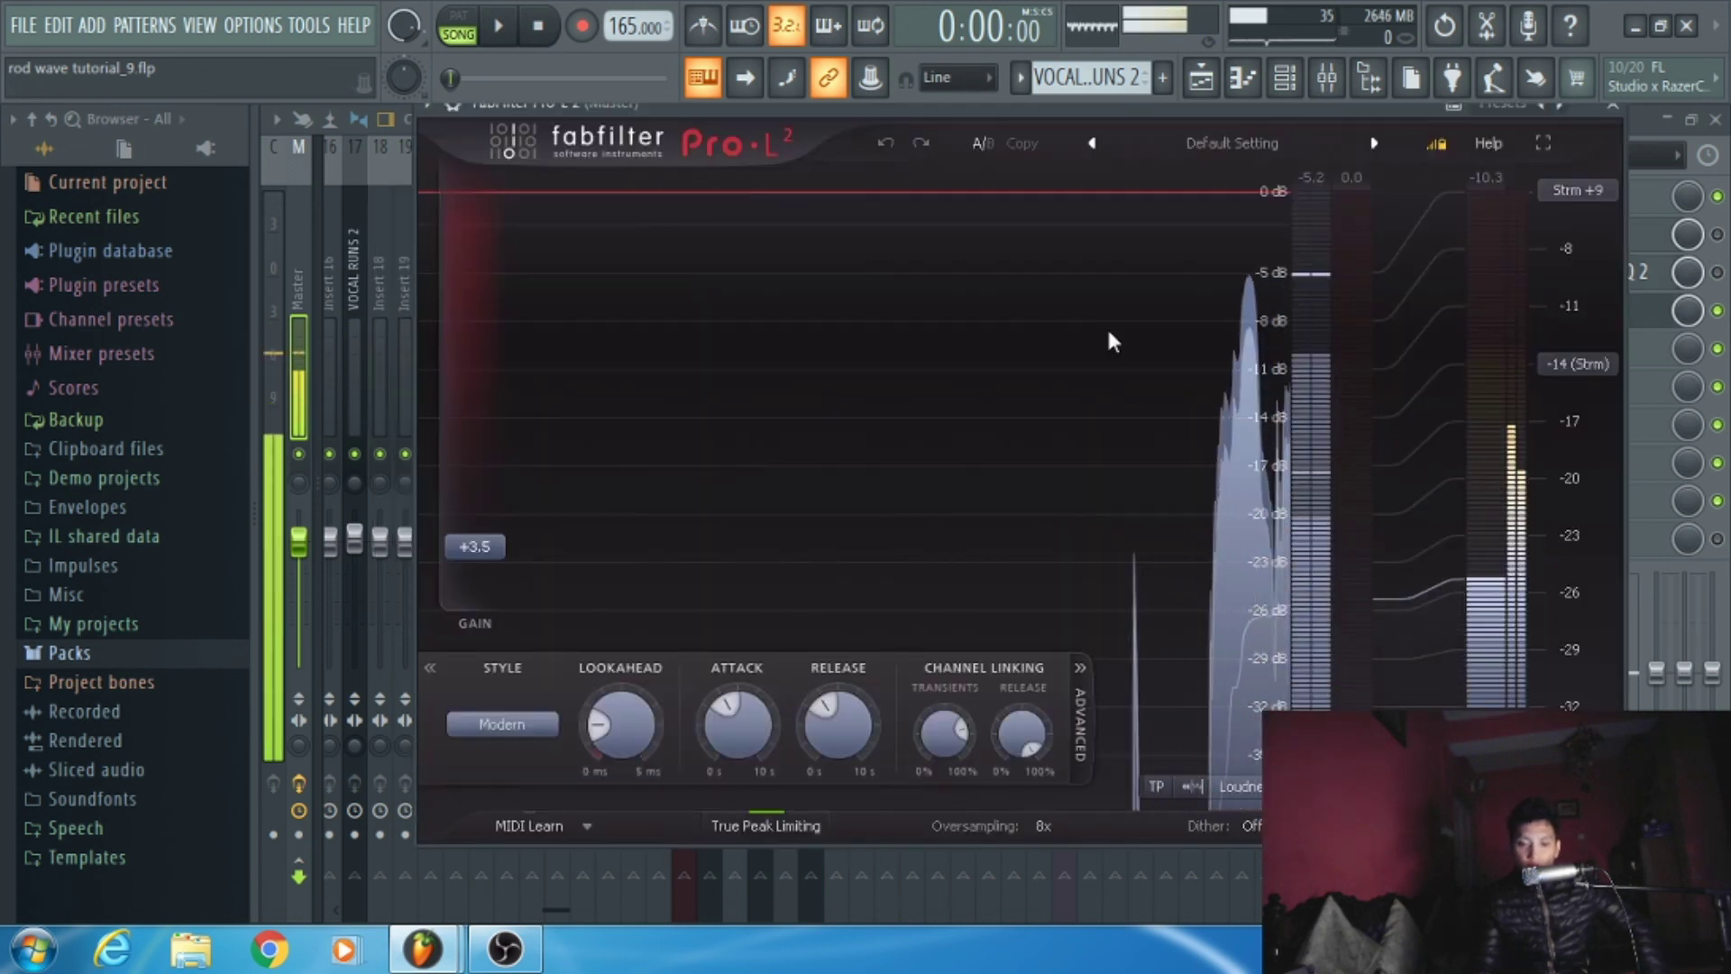